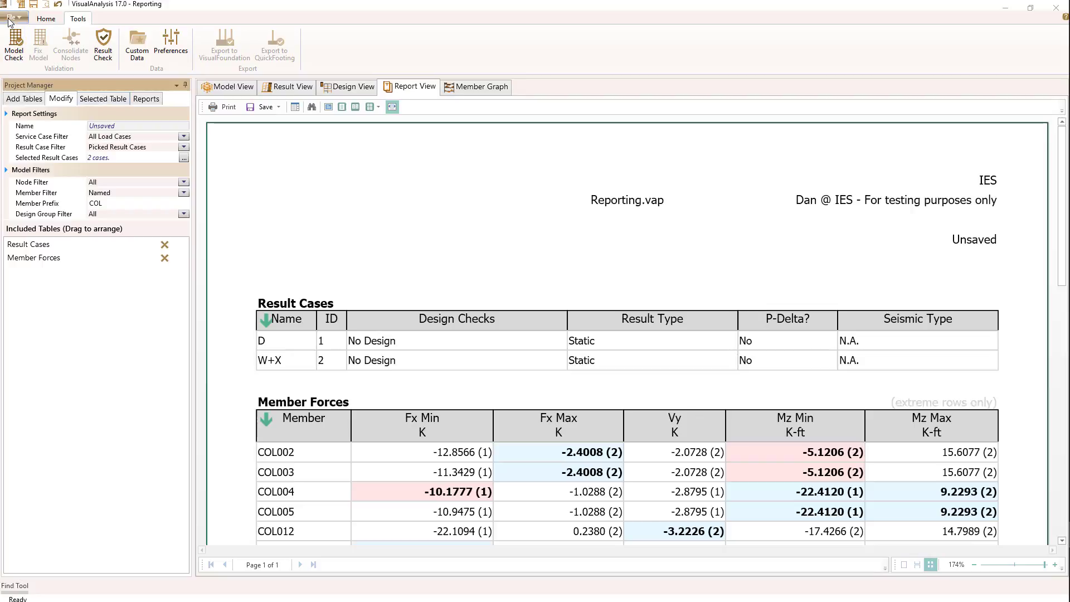
- Review the report's page setup, including its orientation and margins, and accept the settings
click(19, 17)
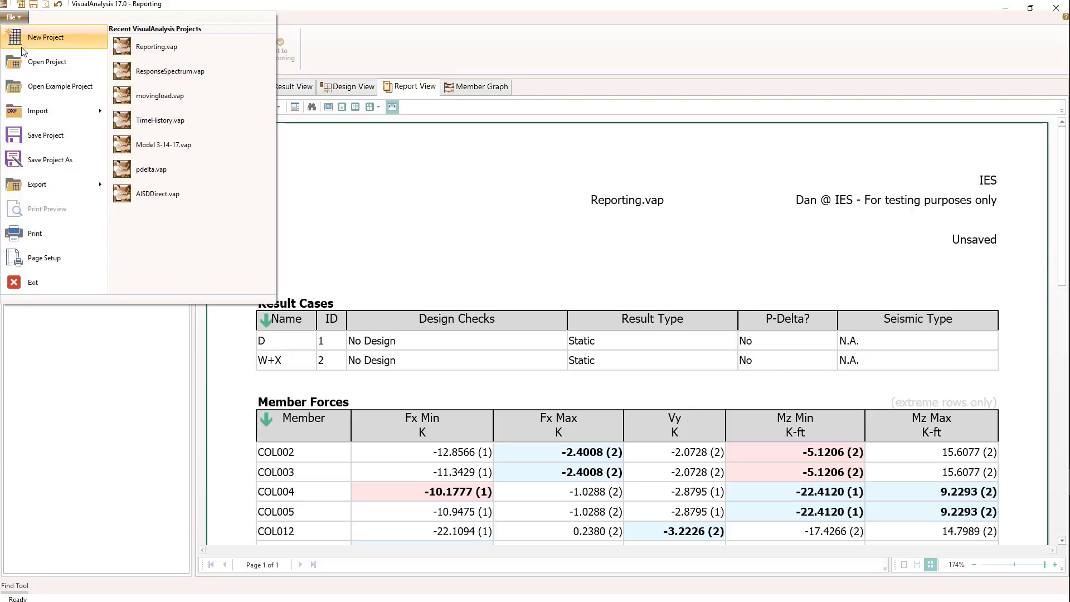
click(51, 259)
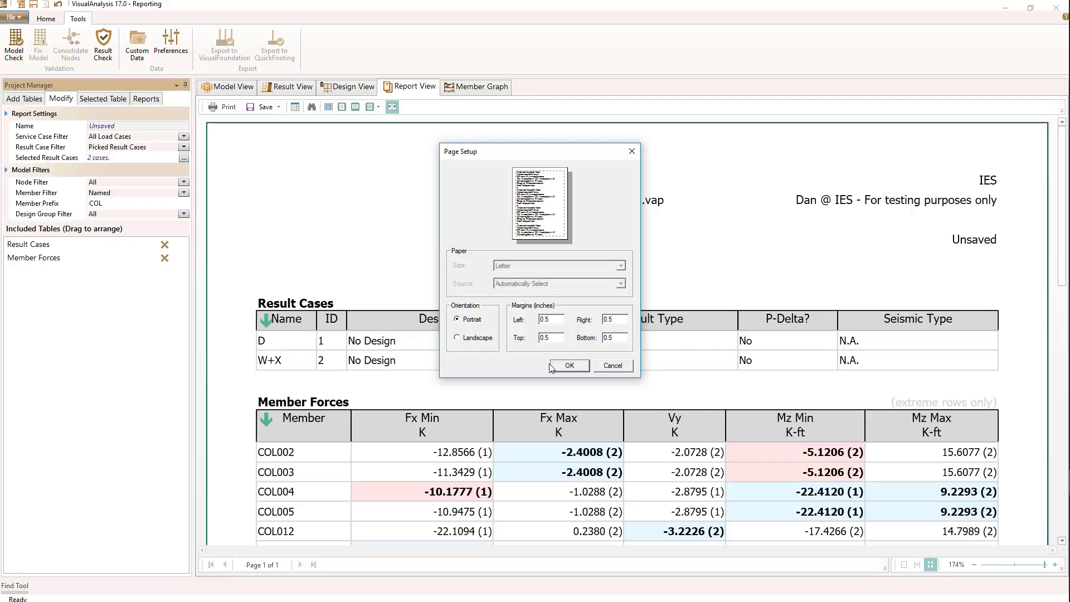
click(567, 366)
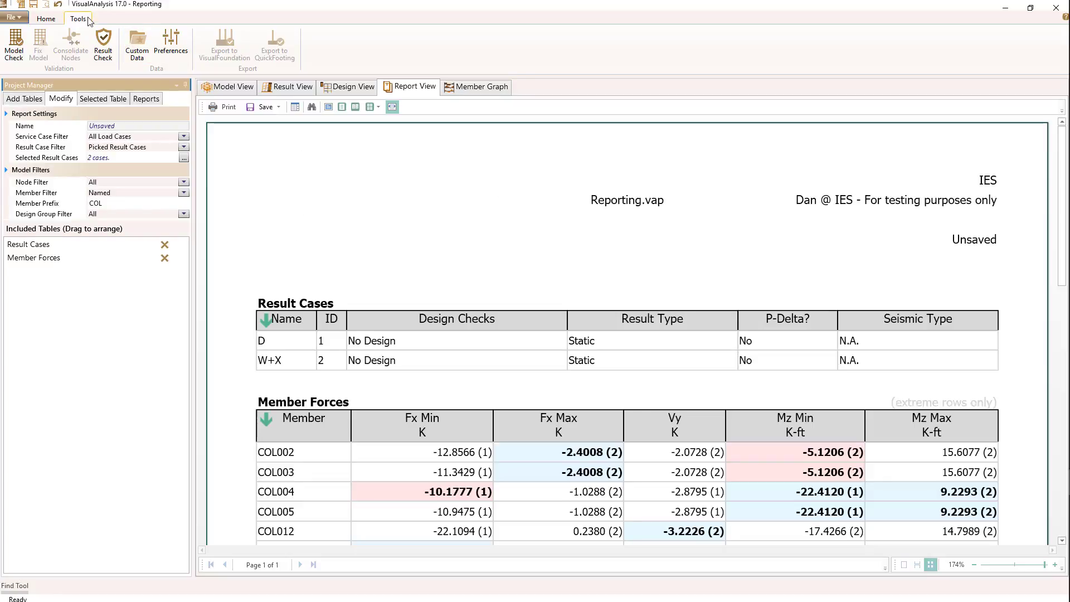
- Review the report preferences, including the customer logo location used for reports
click(171, 43)
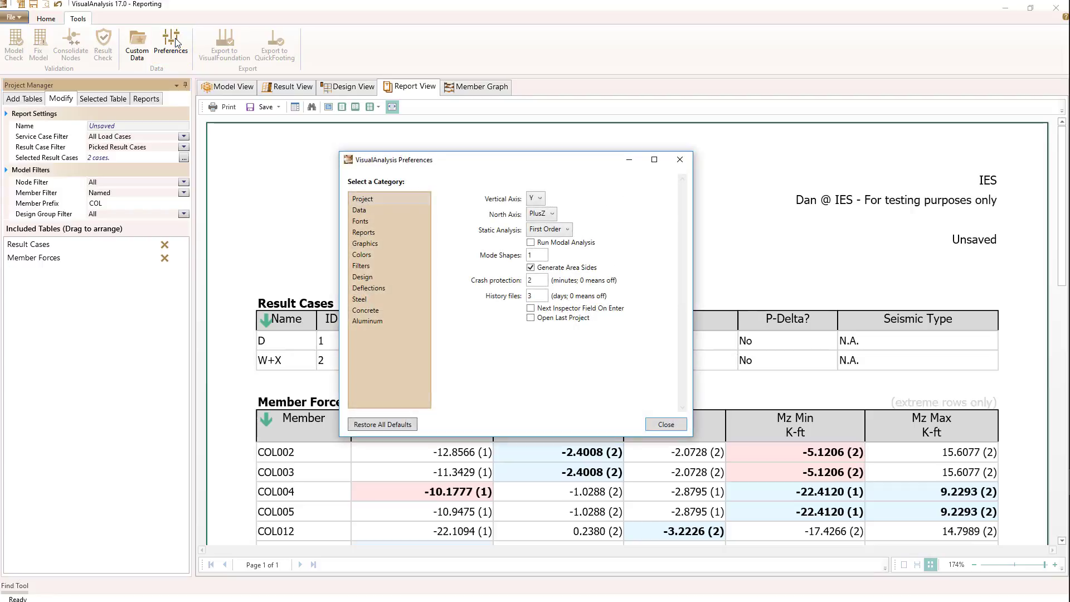
click(362, 233)
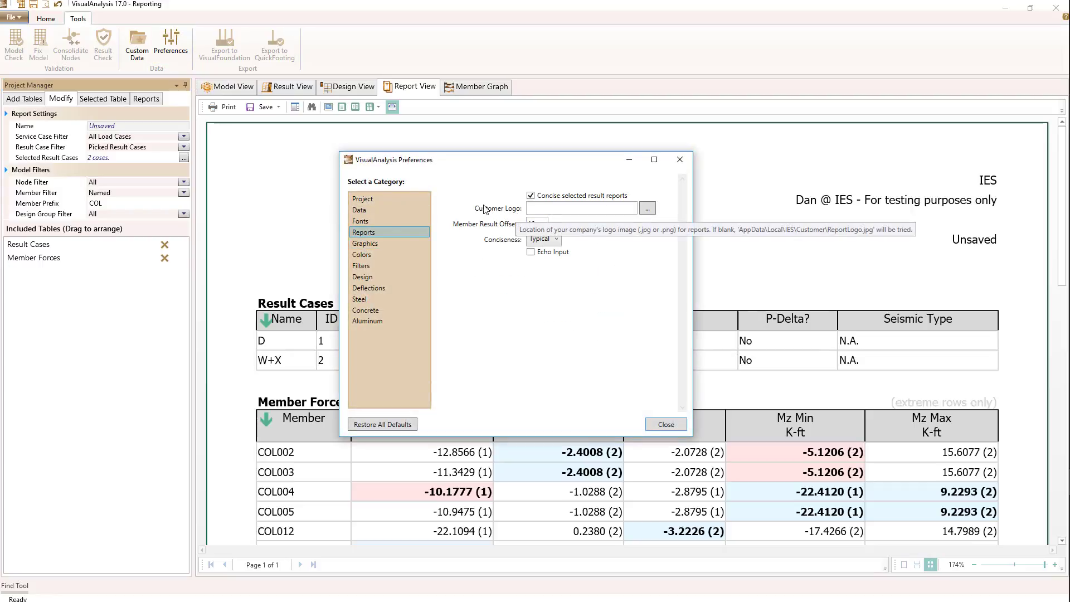
click(551, 207)
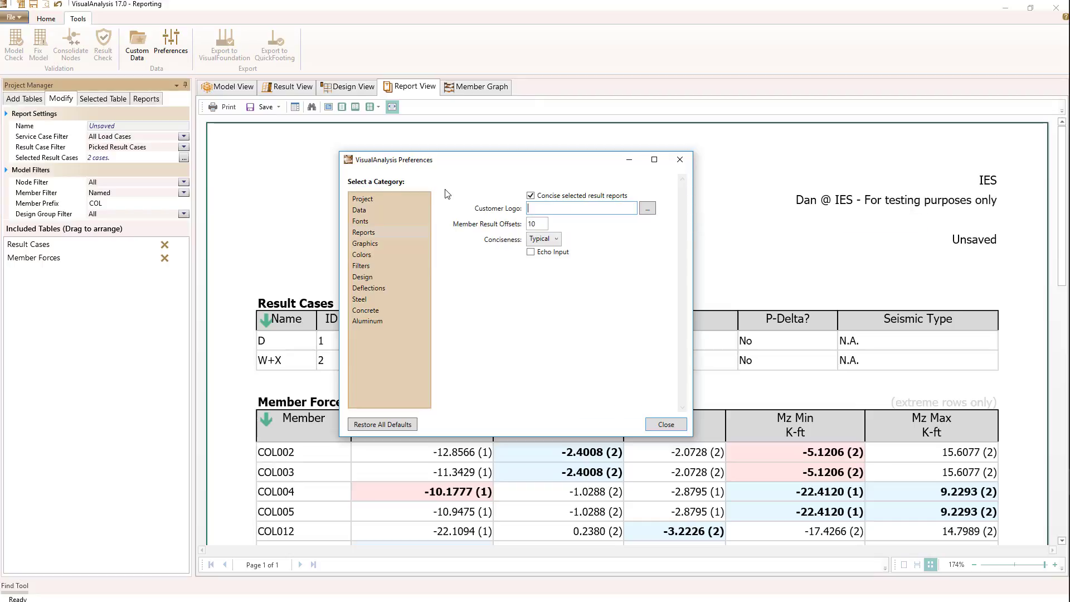
click(667, 425)
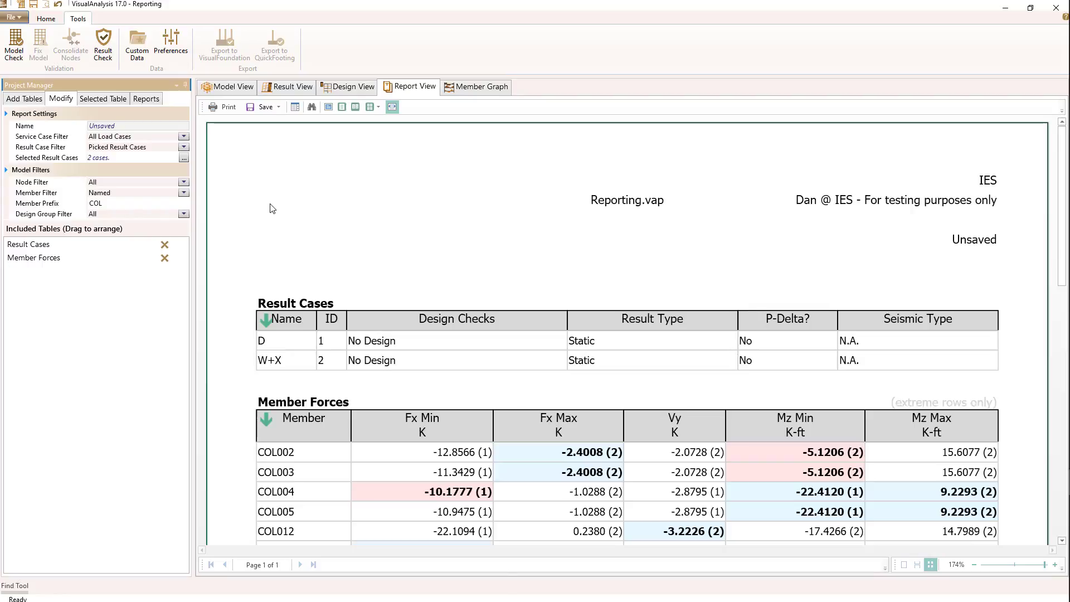
- Name the active report "My Columns" and save it in the project
click(145, 99)
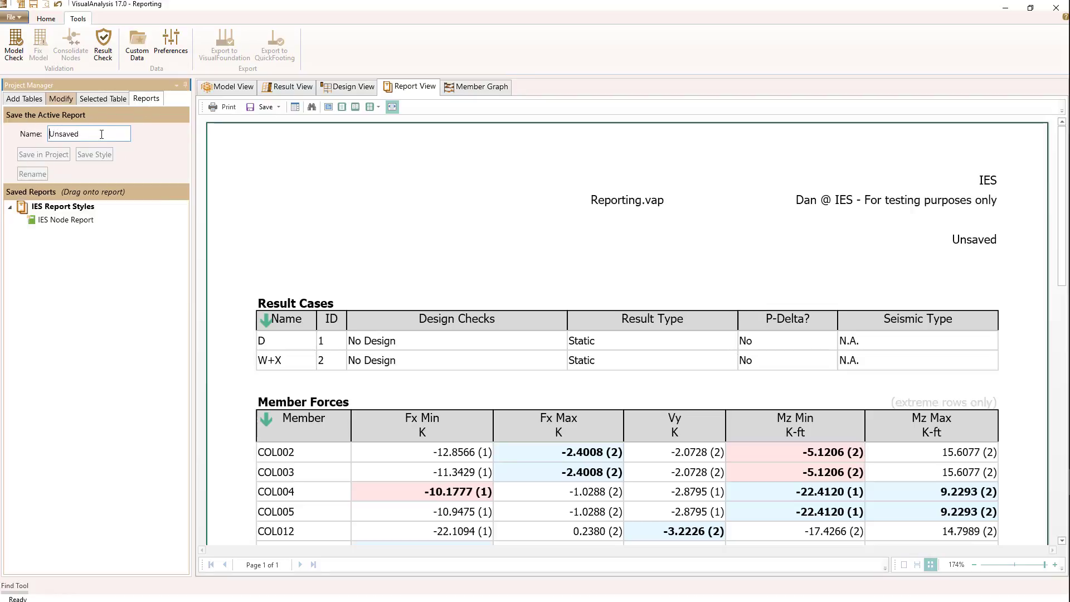
drag(102, 135, 41, 138)
text(My Columns)
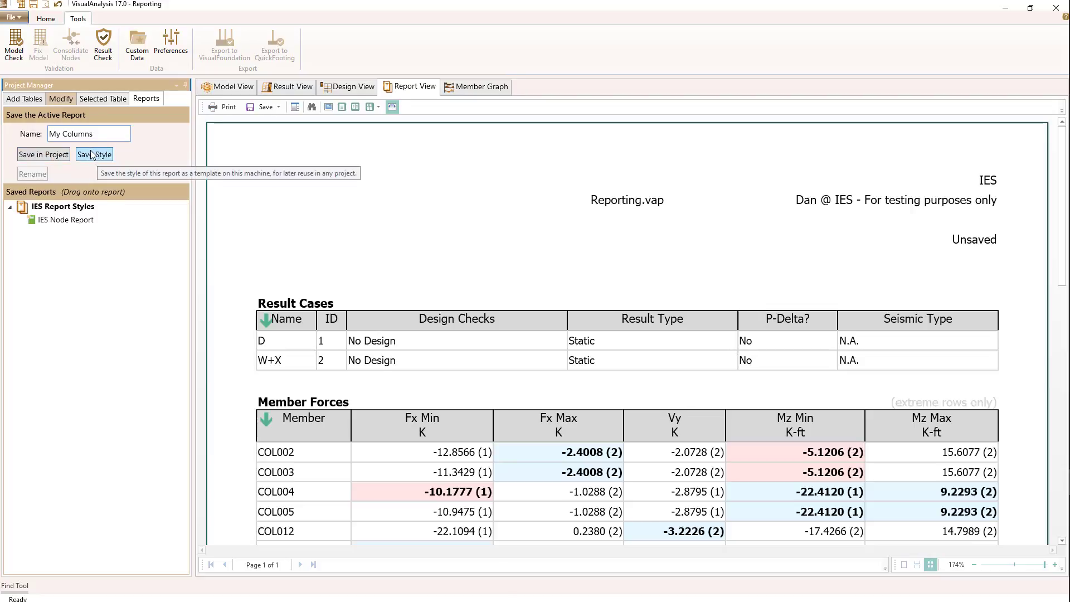
click(32, 155)
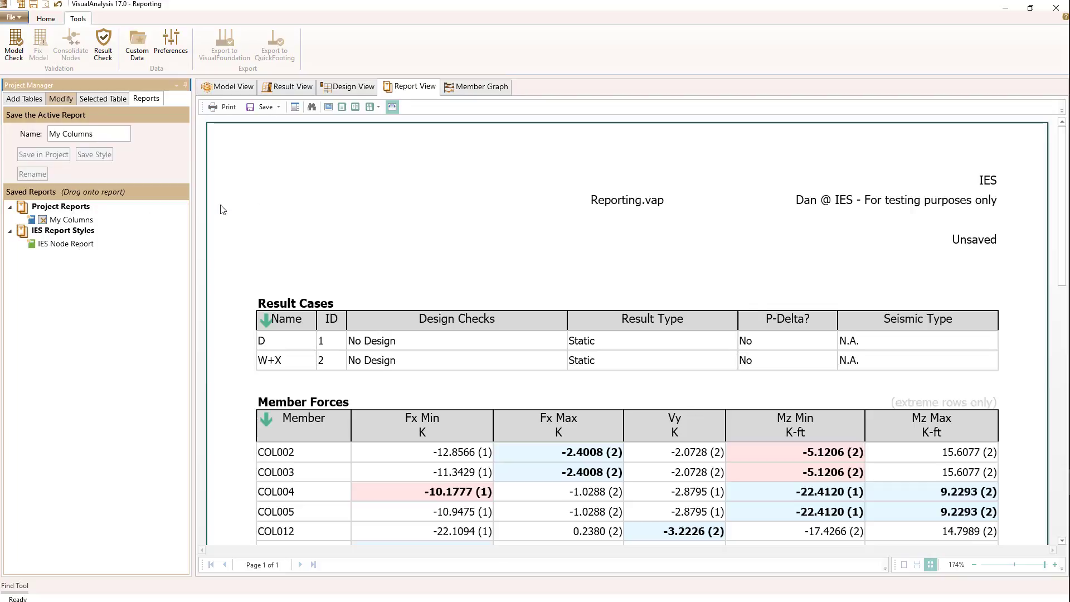
- Generate a report for roof beam BmZ004 from the result view and look through its member result tables
click(293, 87)
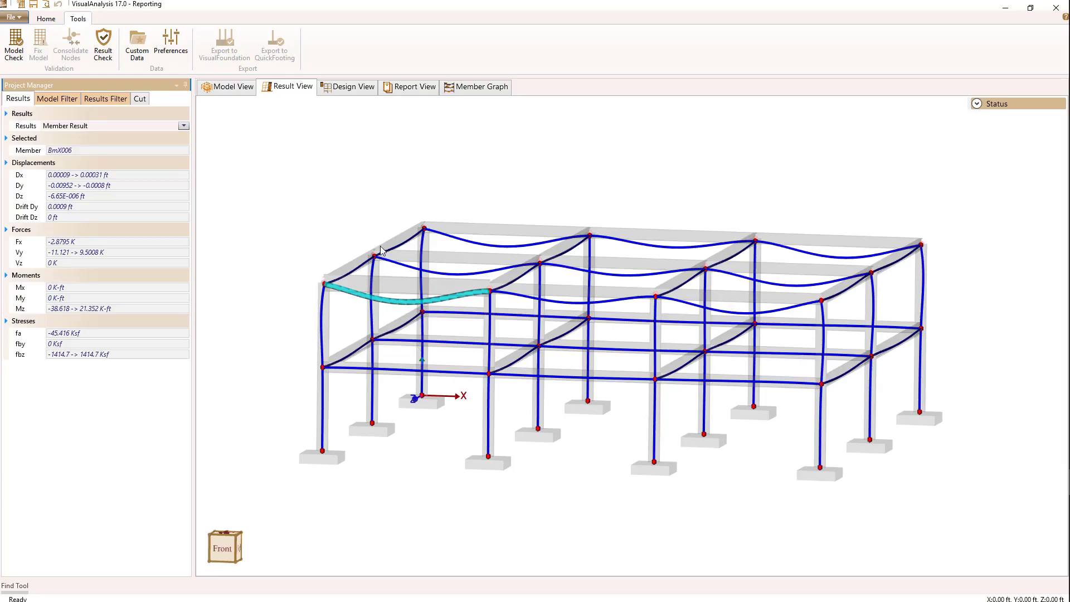
double_click(377, 257)
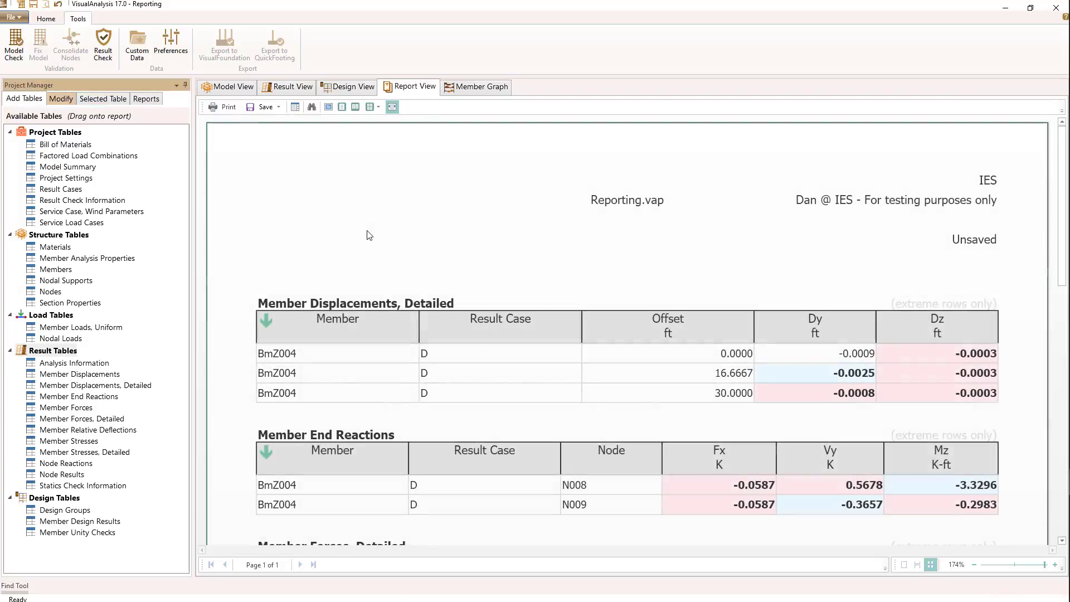
scroll(375, 353, down, 10)
scroll(375, 342, up, 10)
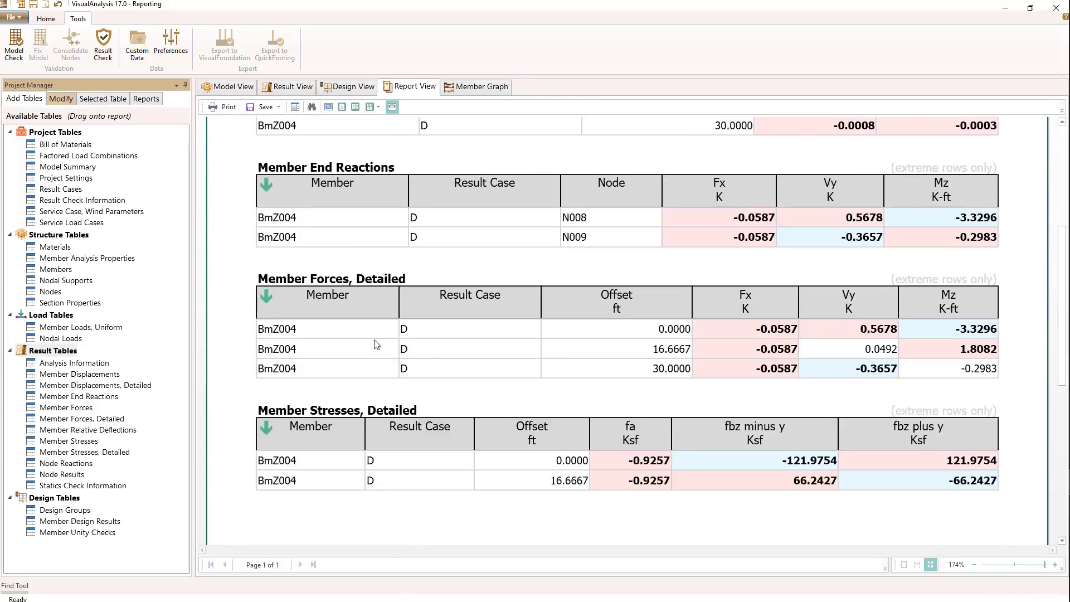
scroll(370, 239, down, 1)
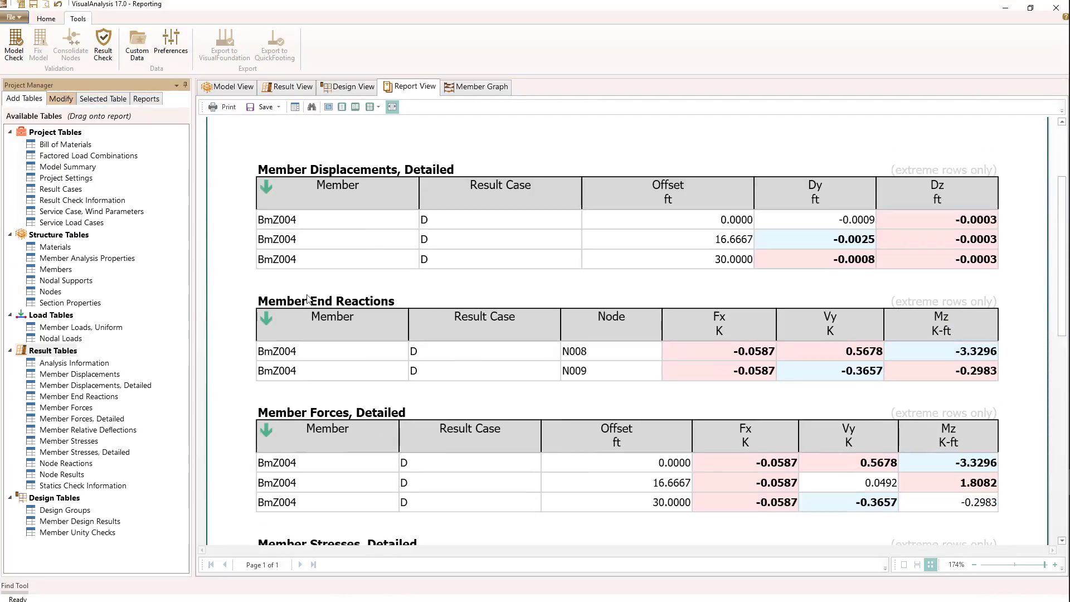
scroll(308, 299, down, 3)
scroll(308, 299, up, 4)
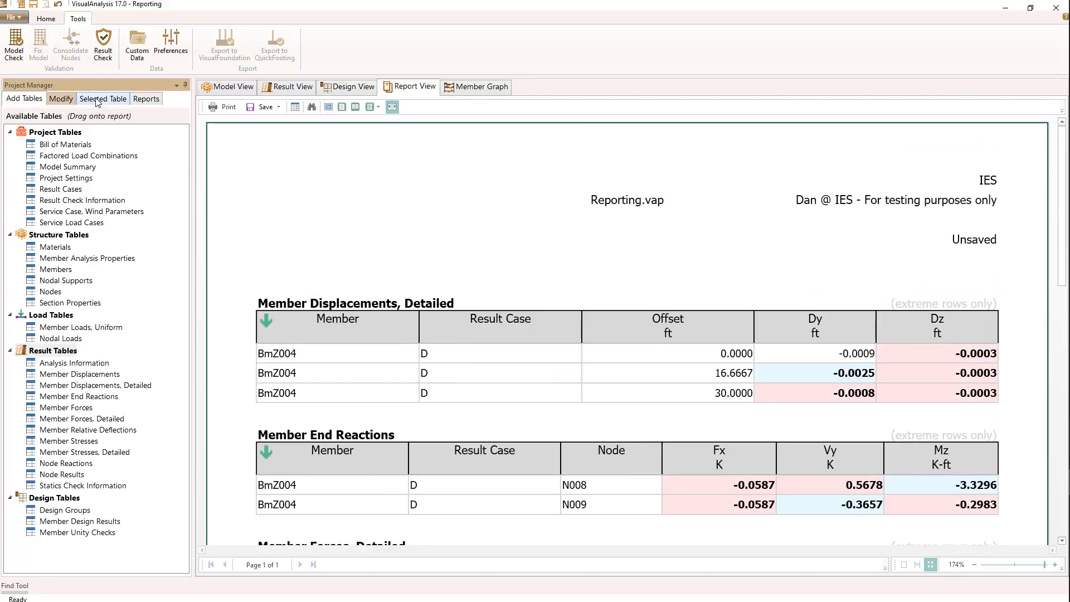
- Remove all the member displacement, end reaction, force and stress tables from the unsaved report
click(61, 99)
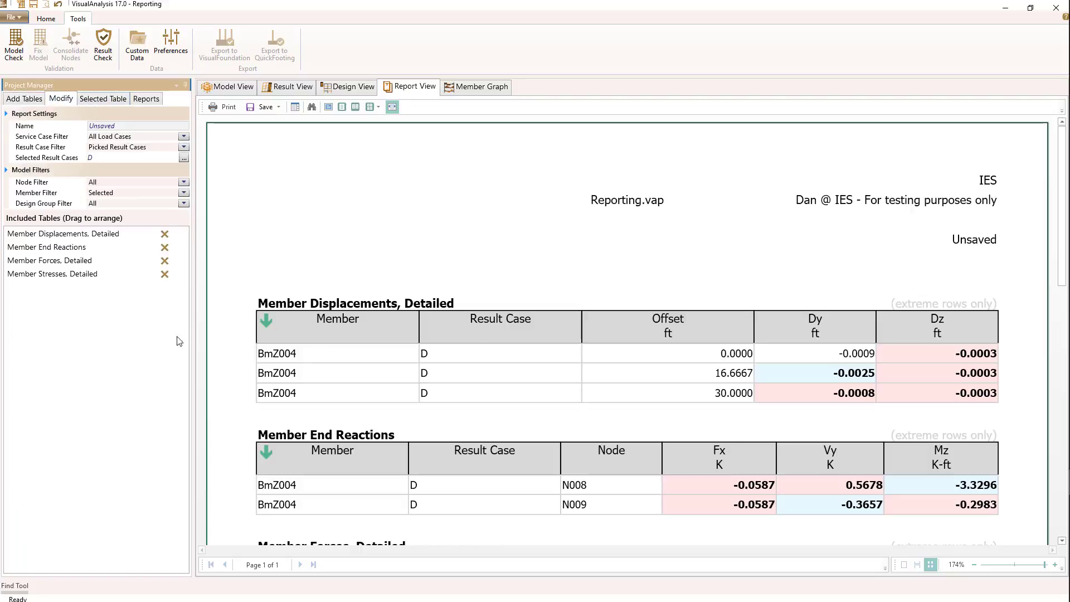
click(165, 235)
click(164, 247)
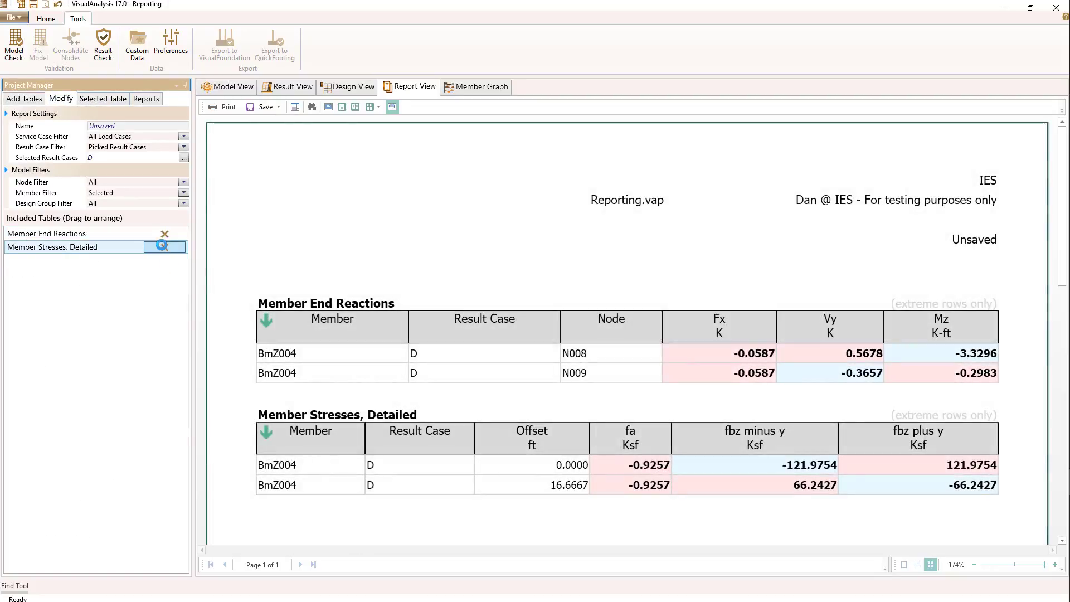
click(164, 247)
click(165, 233)
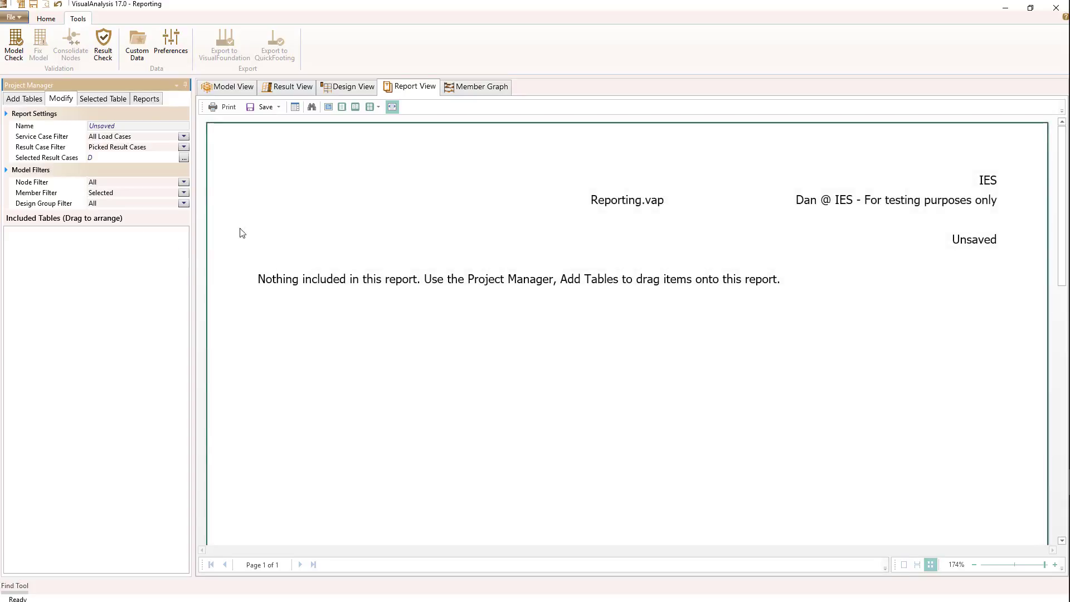
- Load the saved My Columns project report into the report view and look through its tables
click(145, 100)
drag(62, 219, 429, 356)
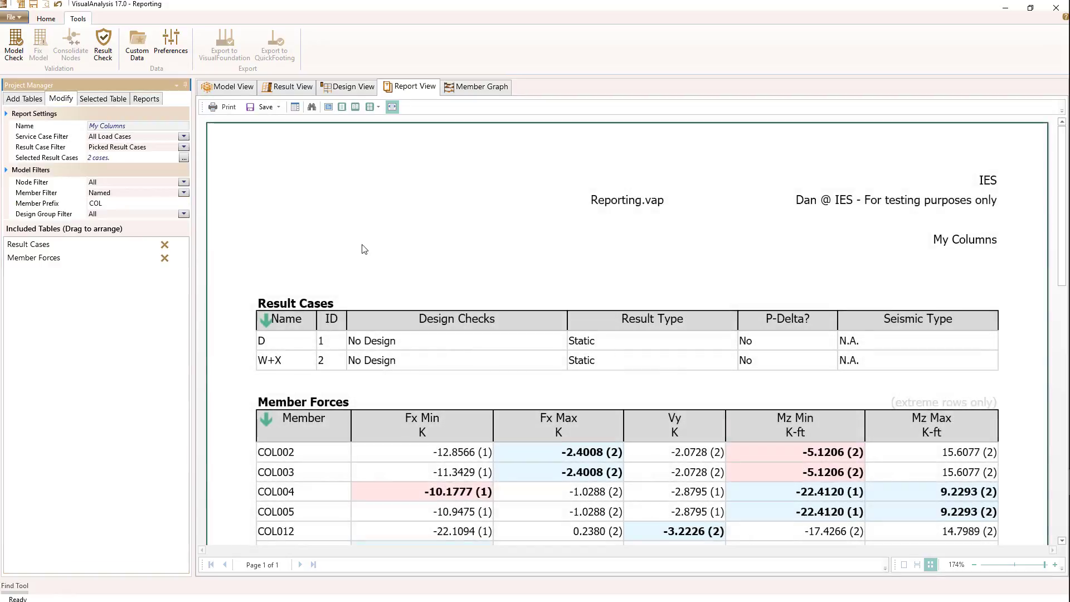
scroll(316, 236, down, 3)
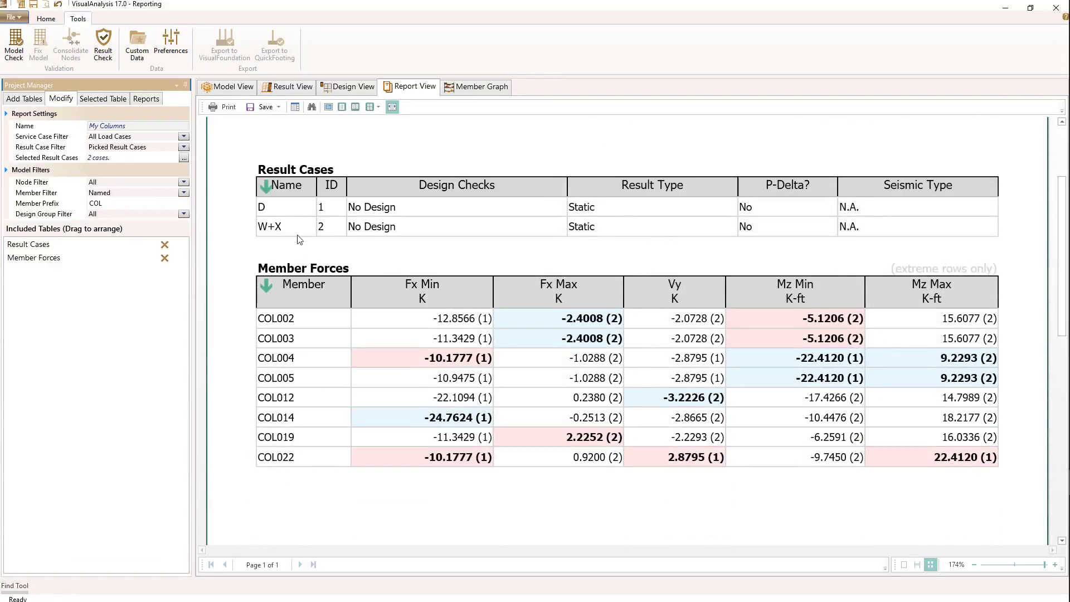
scroll(307, 245, up, 3)
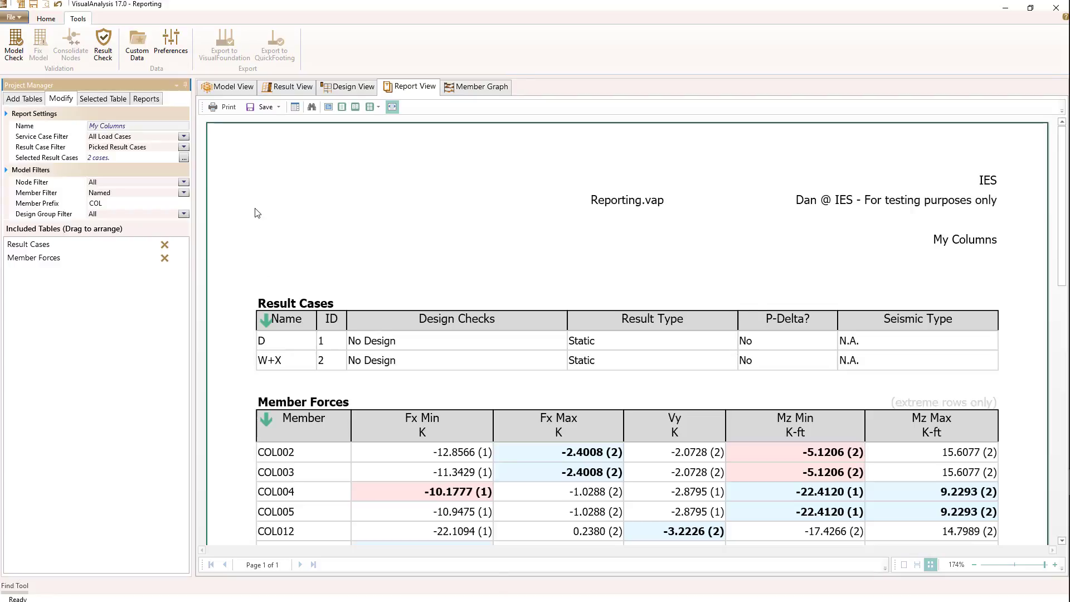
- Replace the Member Forces table in the My Columns report with the Model Summary table
click(165, 258)
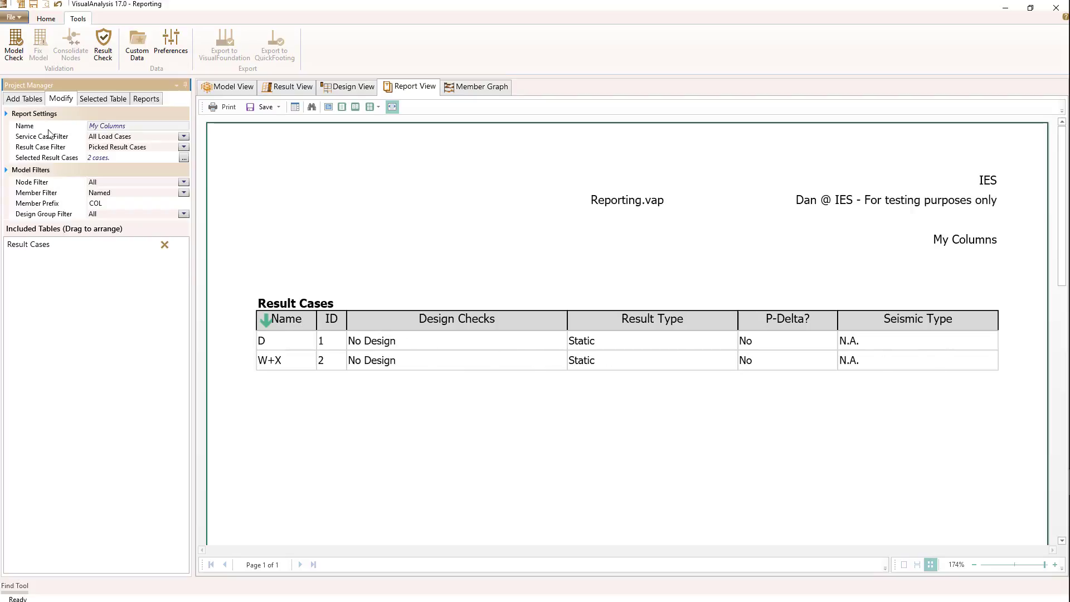
click(21, 99)
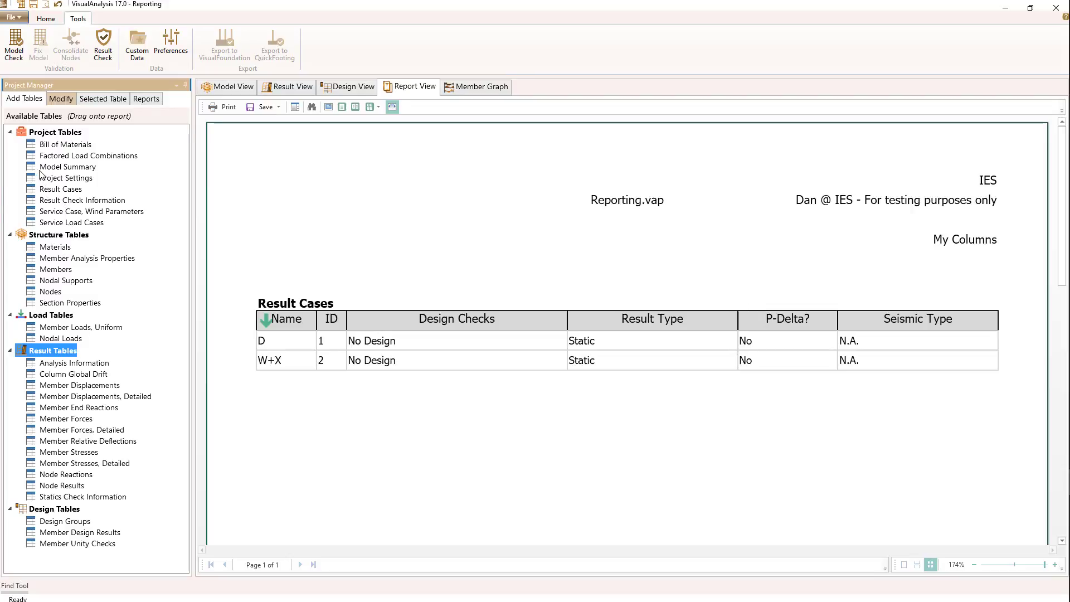
drag(50, 167, 315, 420)
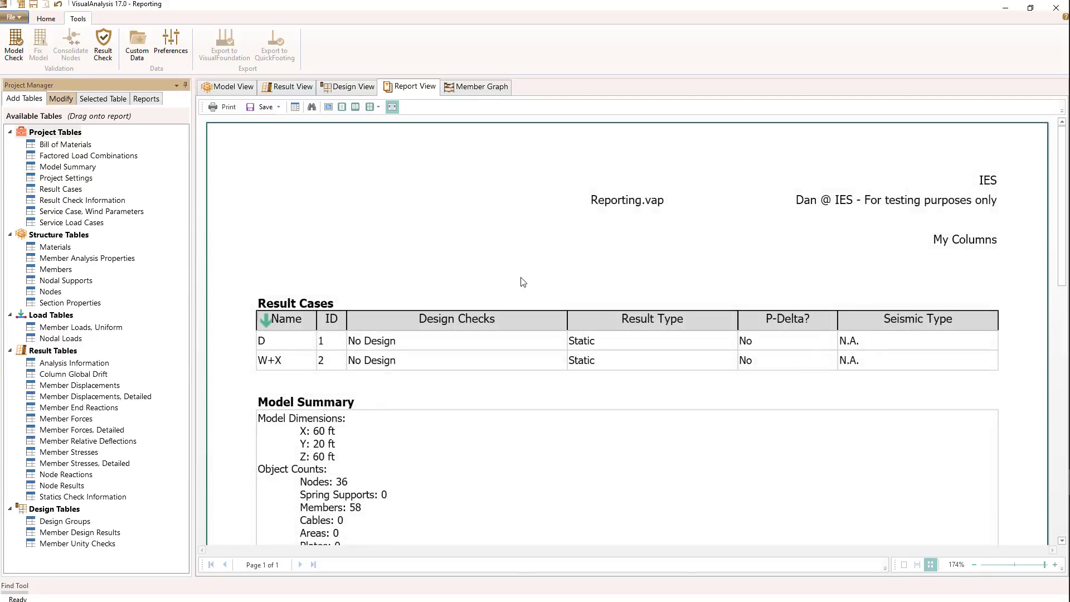
scroll(468, 295, down, 1)
scroll(424, 323, down, 4)
scroll(557, 335, up, 3)
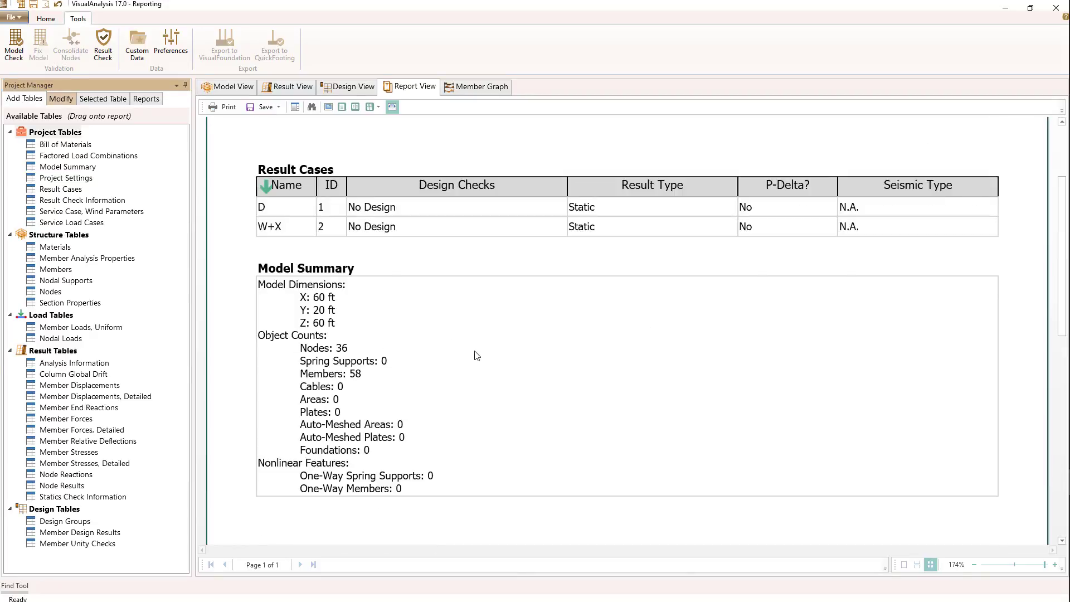
scroll(474, 353, up, 1)
scroll(474, 353, down, 1)
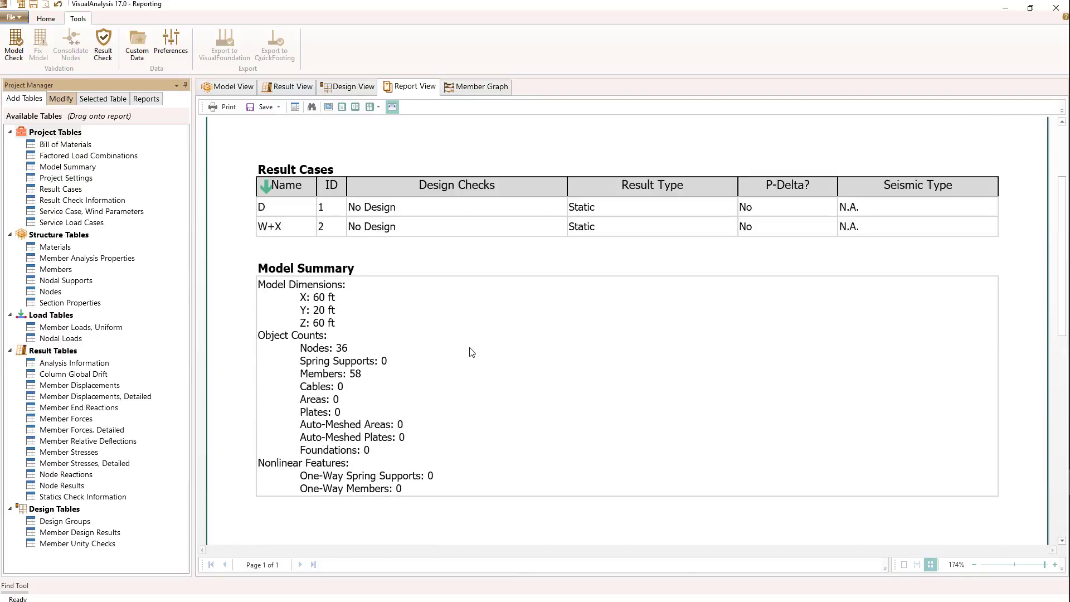
- Set the Result Cases table's page width to Half
click(283, 170)
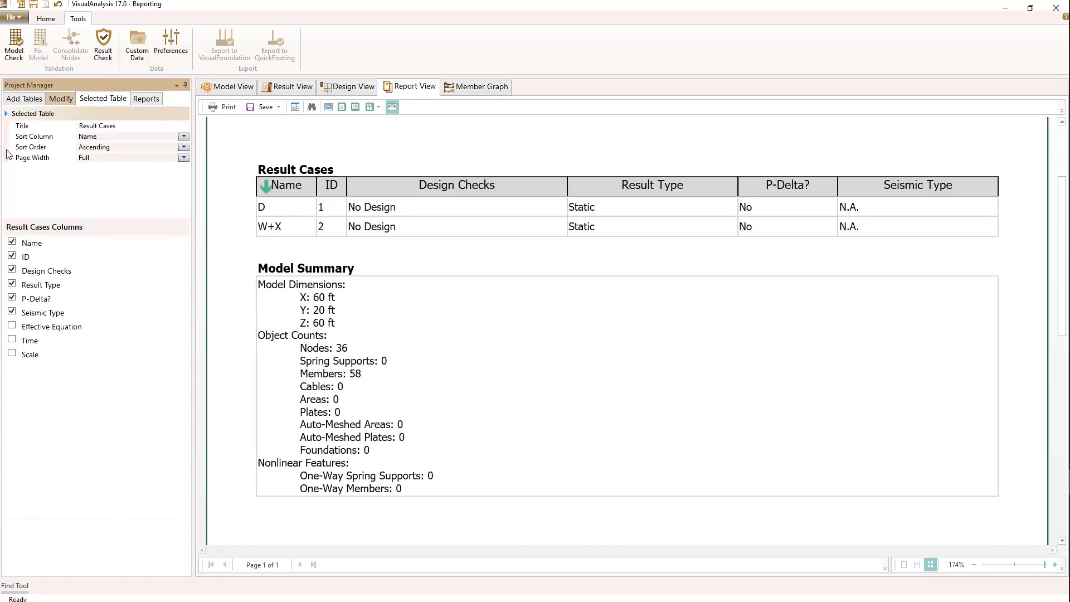
click(183, 159)
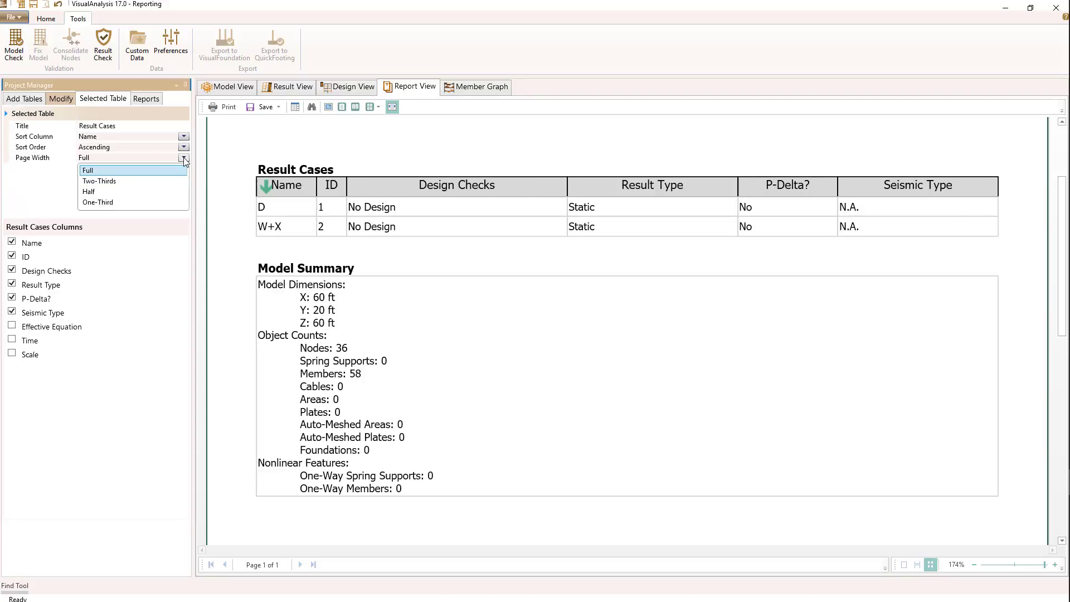
click(135, 191)
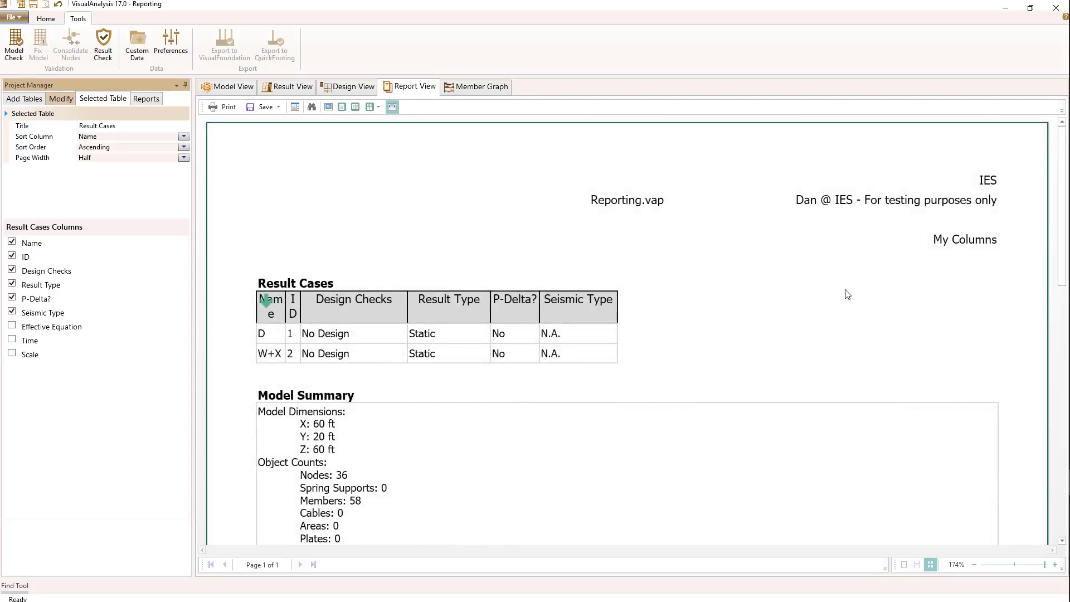
- Set the Model Summary table's page width to Half
click(319, 397)
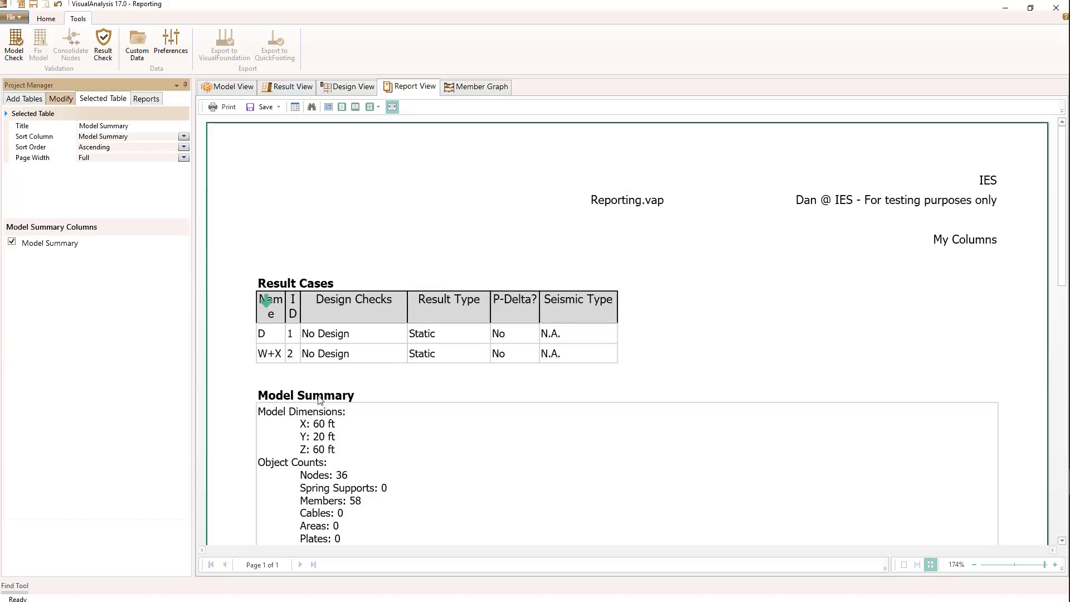
click(183, 158)
click(146, 192)
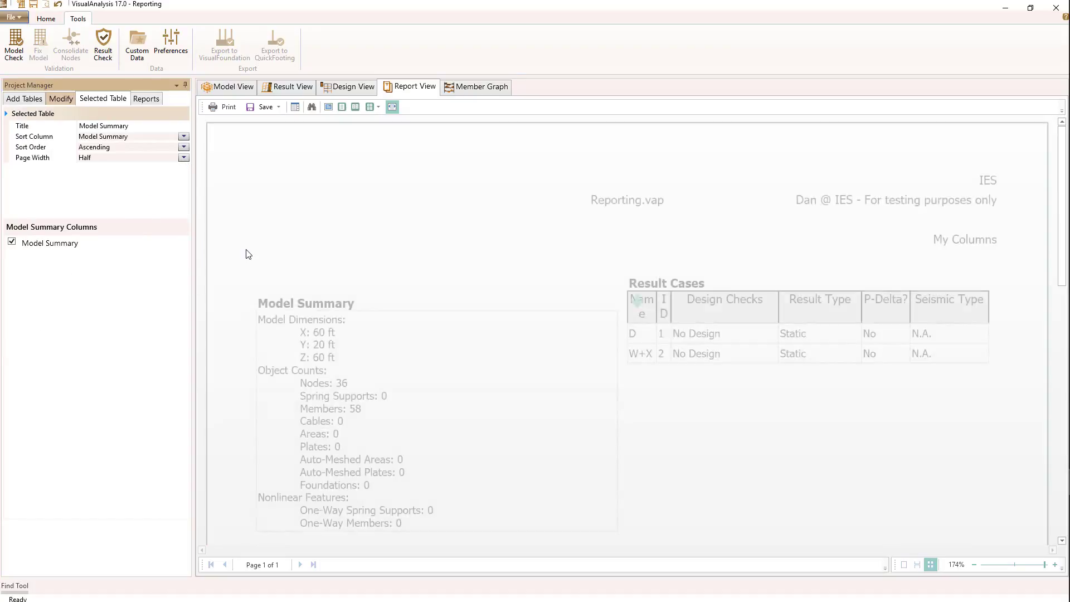
scroll(474, 466, down, 1)
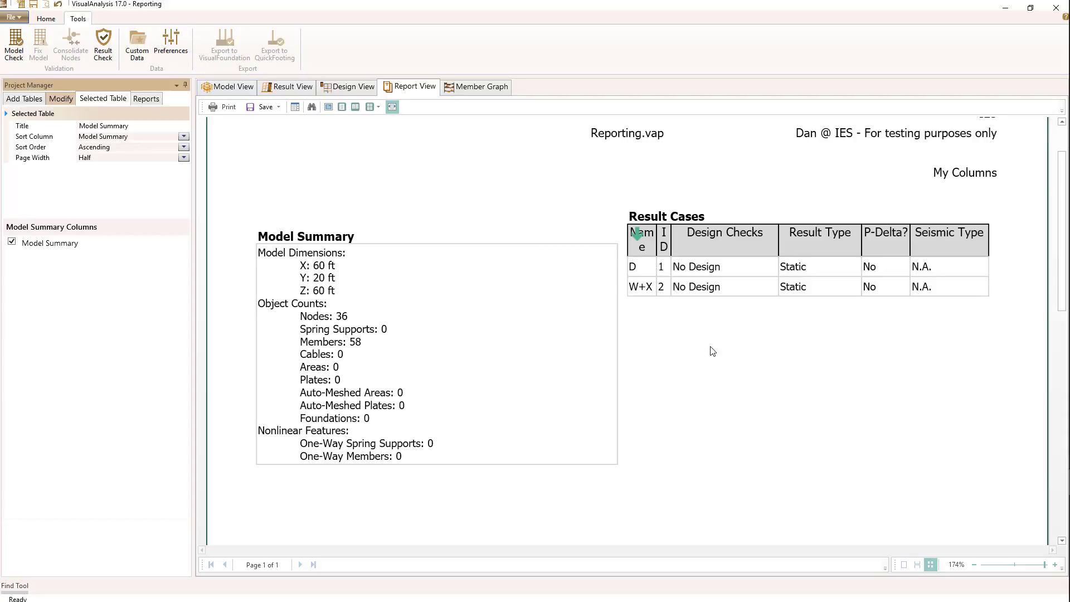
- Attach a connected sticky note reading "My Node" to roof node N016 in the model and reposition the note diagonally beside it
click(229, 89)
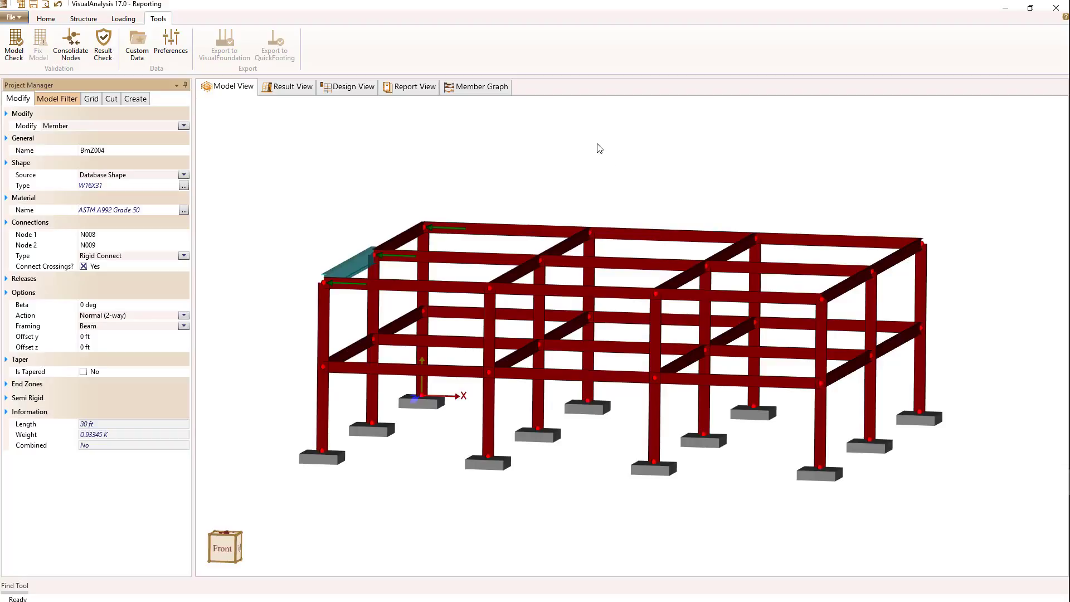
click(591, 233)
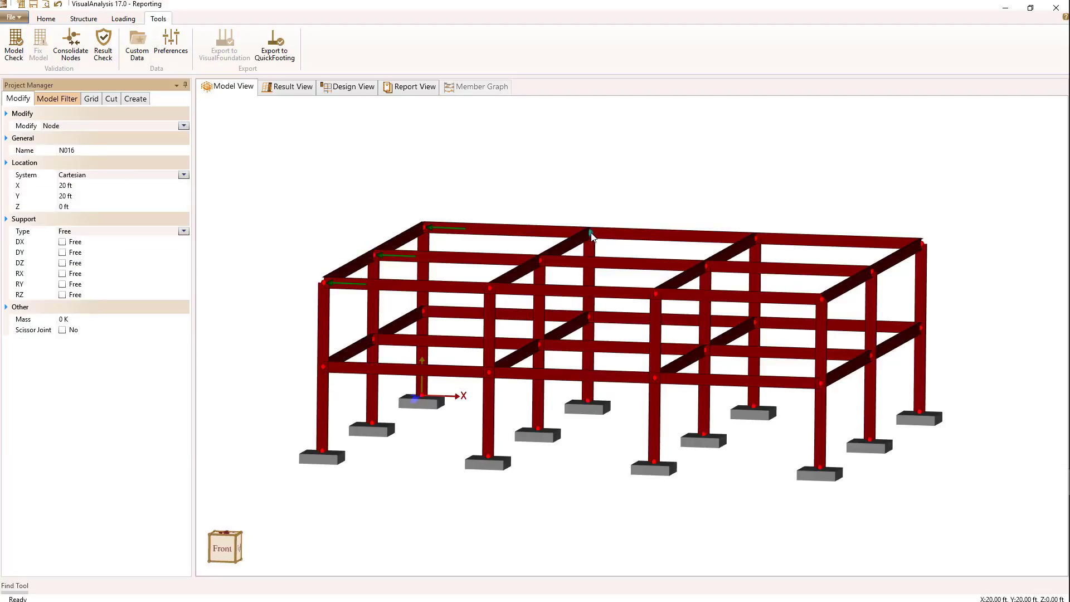
right_click(605, 177)
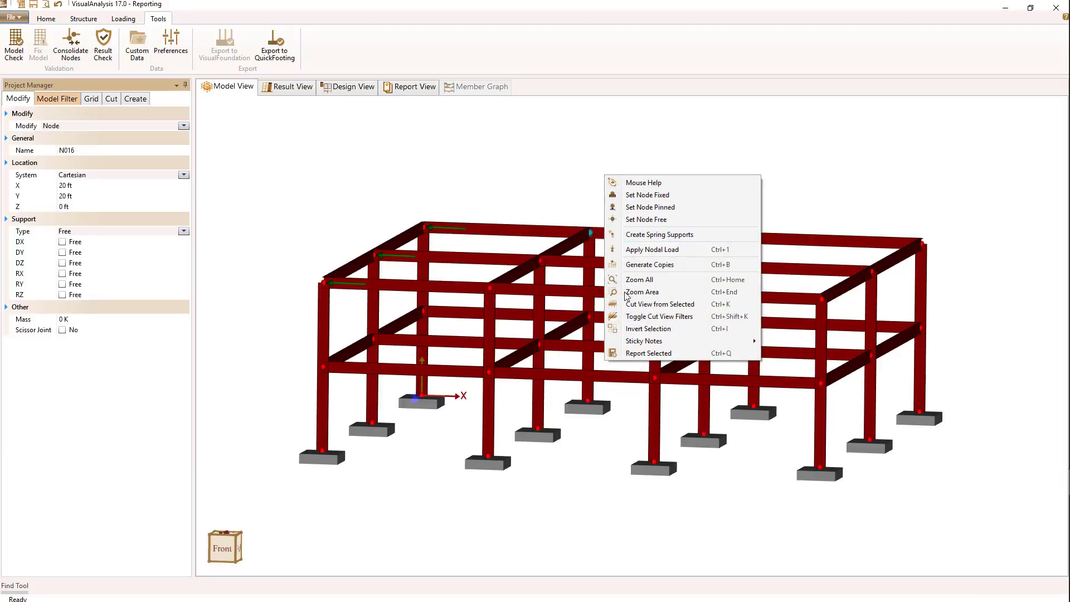
mouse_move(681, 341)
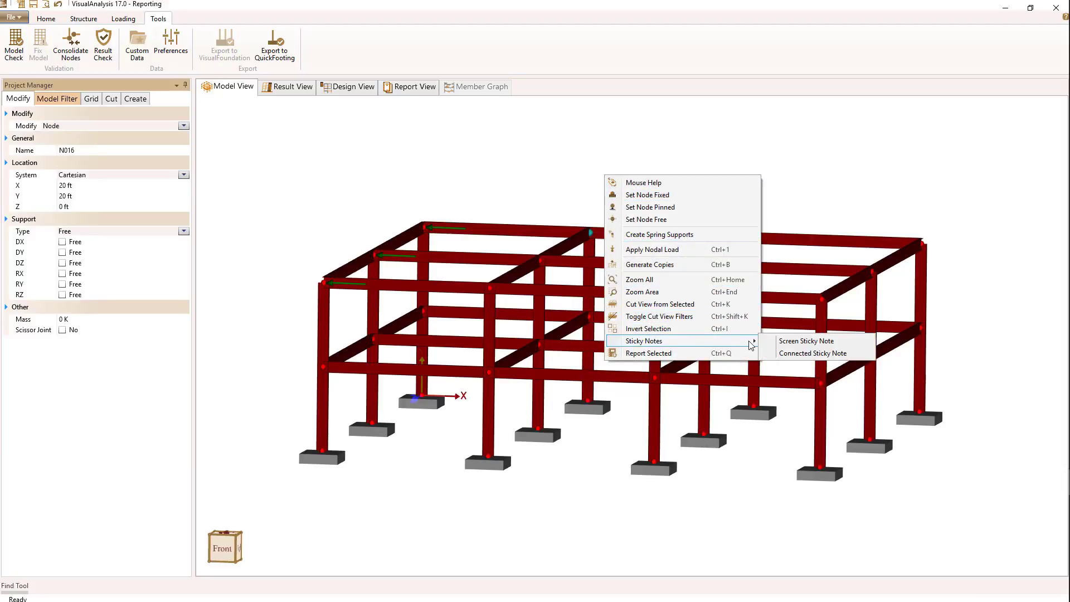
click(784, 353)
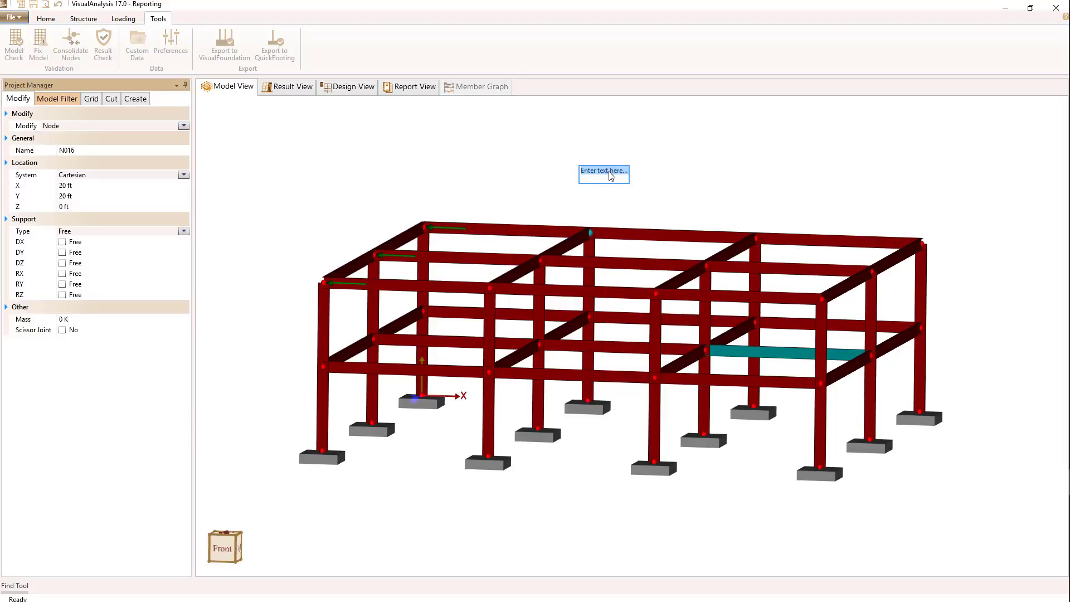
text(Muy)
key(BackSpace)
text(y Node)
click(718, 178)
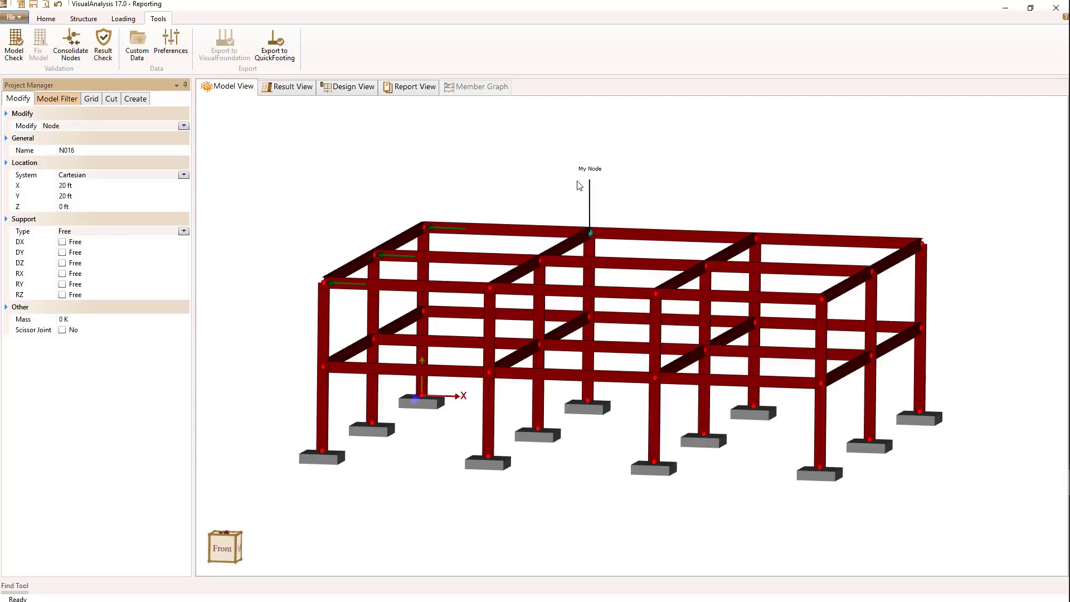
drag(596, 175, 638, 201)
- Copy the annotated model picture, paste it into the My Columns report, and check the inserted image
click(42, 18)
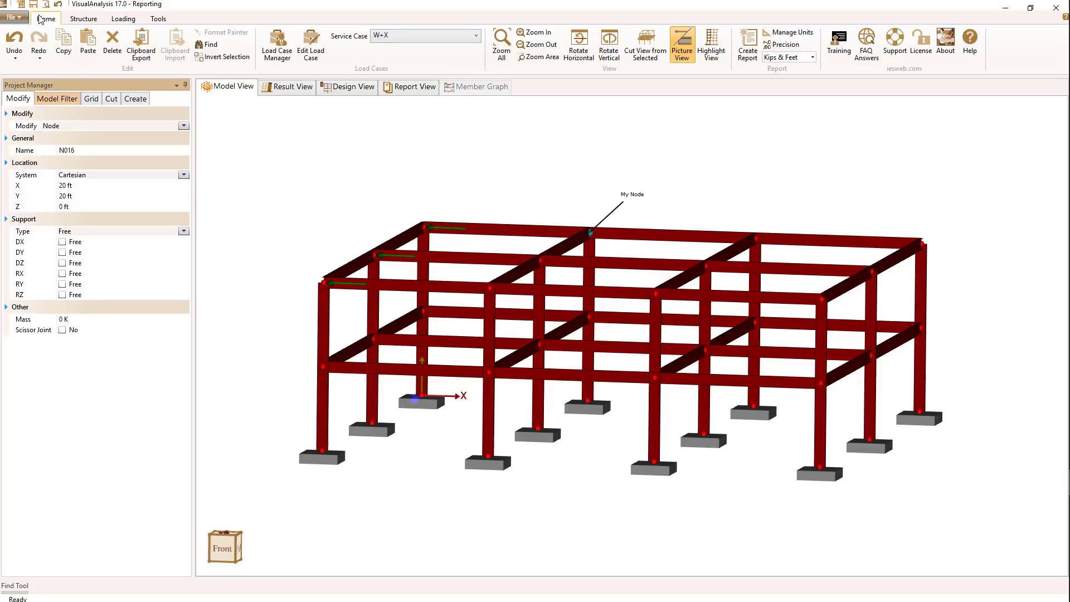
click(66, 47)
click(409, 87)
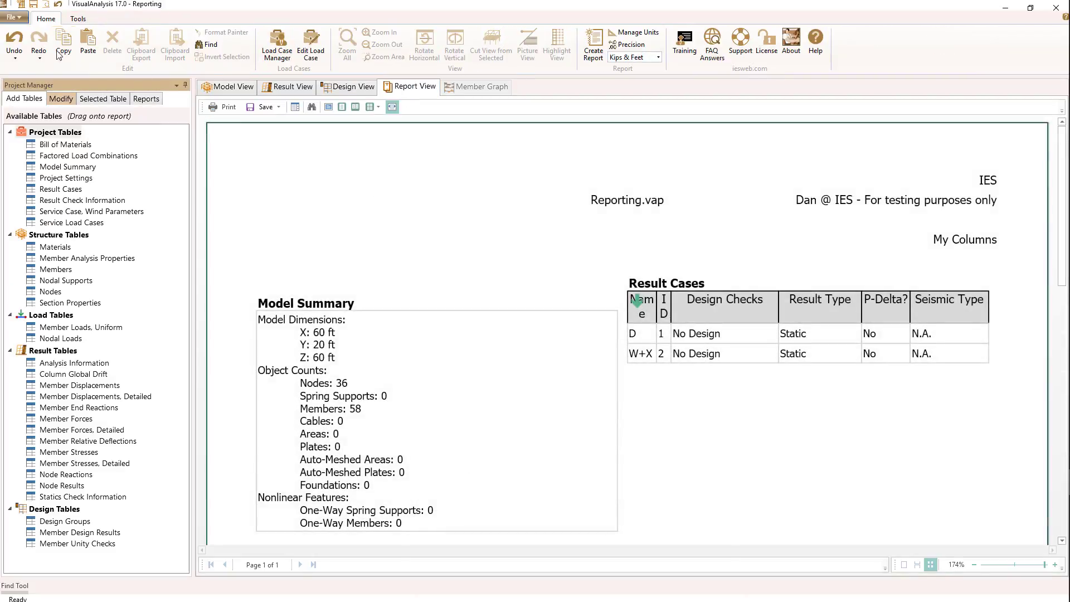
click(89, 42)
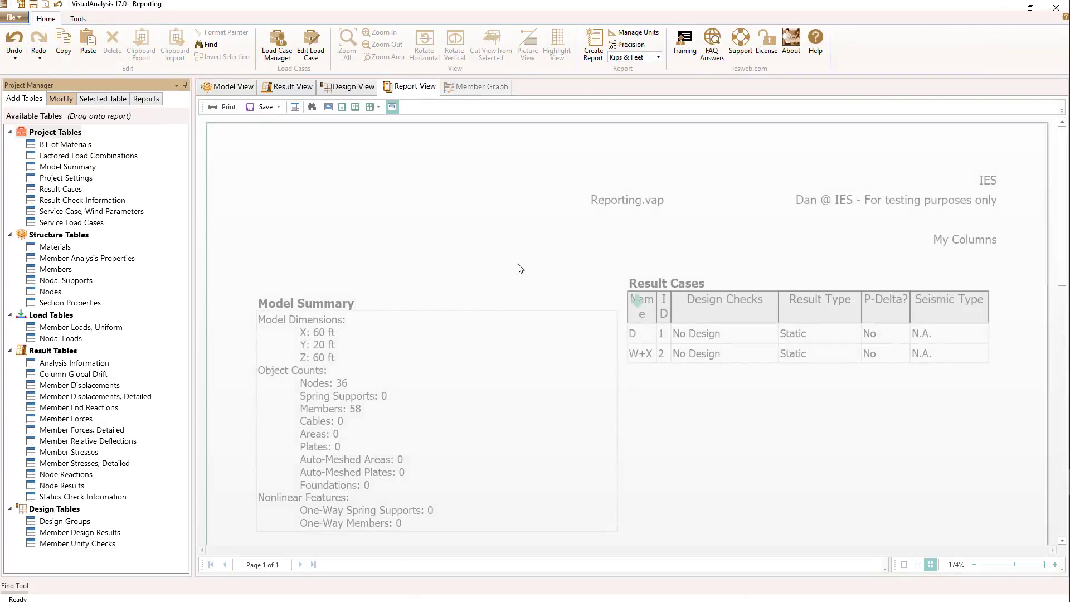
scroll(519, 269, down, 6)
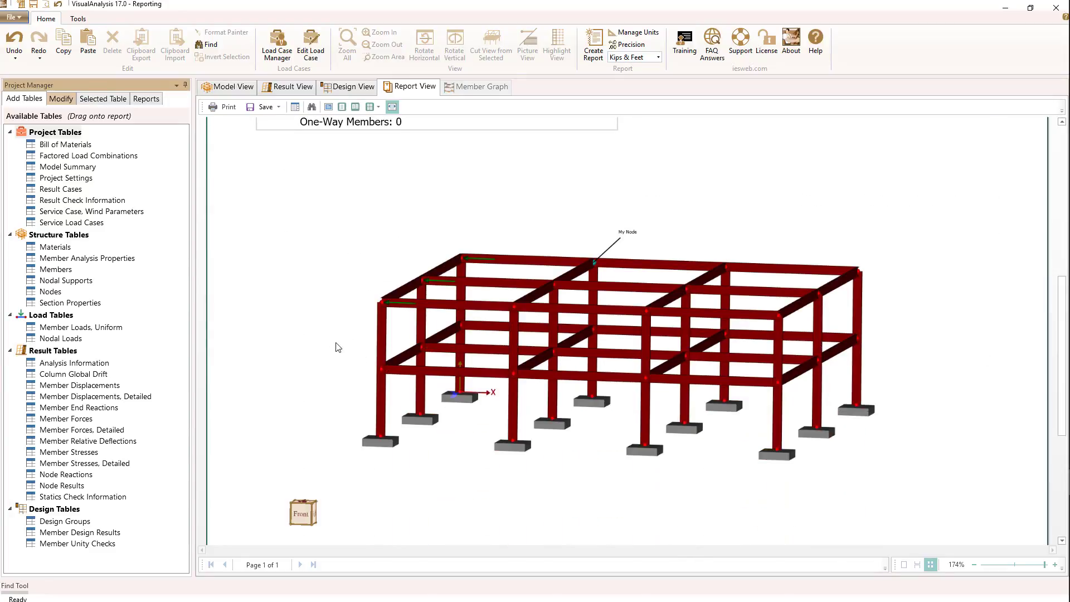
scroll(625, 229, up, 2)
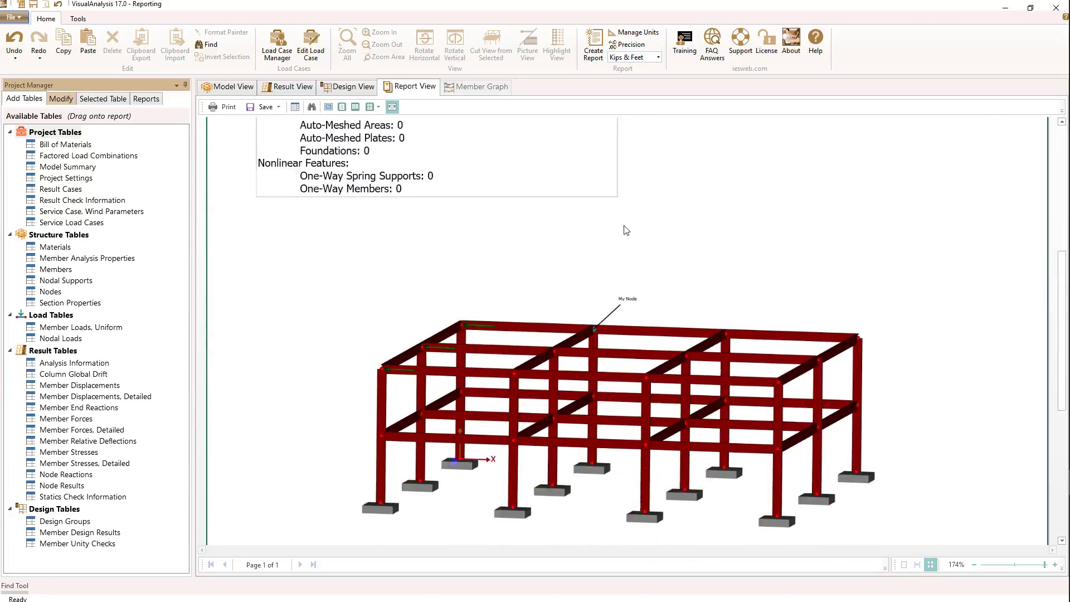
- Set the pasted model image's page width to Half so it sits beside the Model Summary table
click(569, 399)
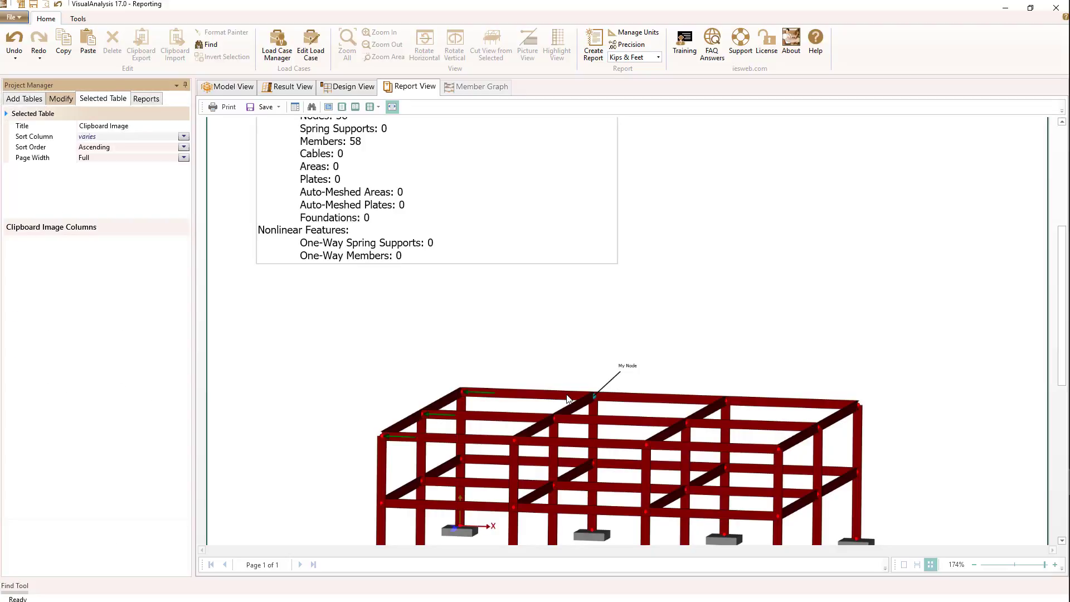
click(183, 158)
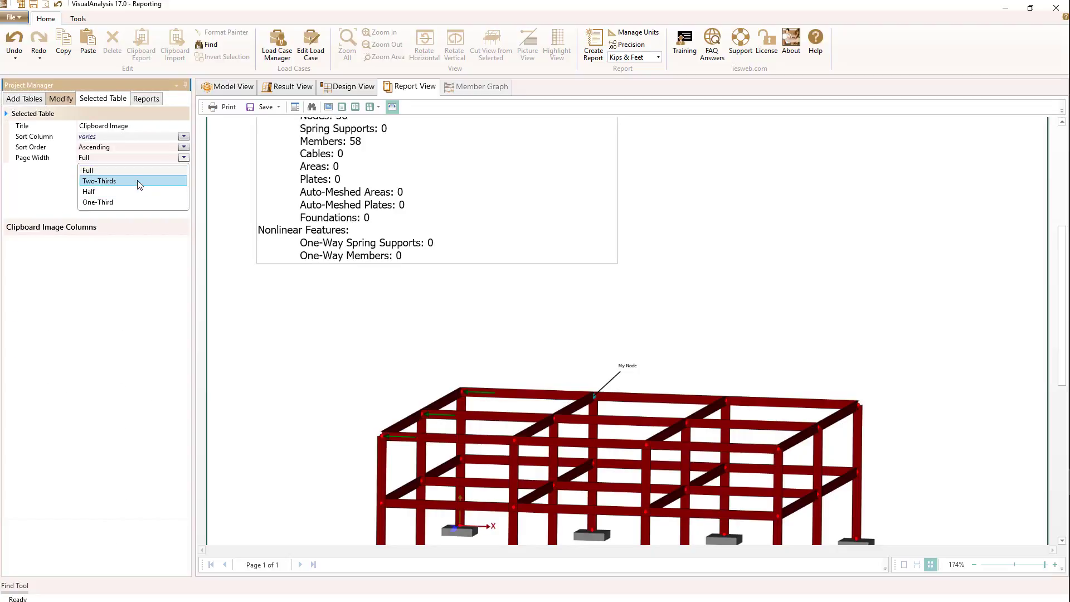
click(139, 191)
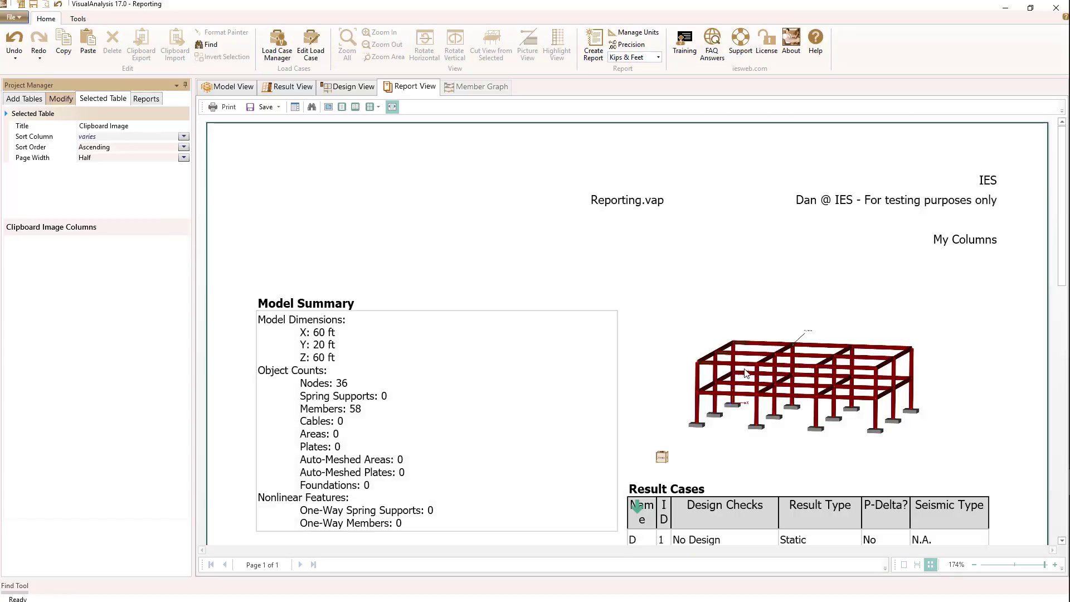
scroll(665, 411, down, 3)
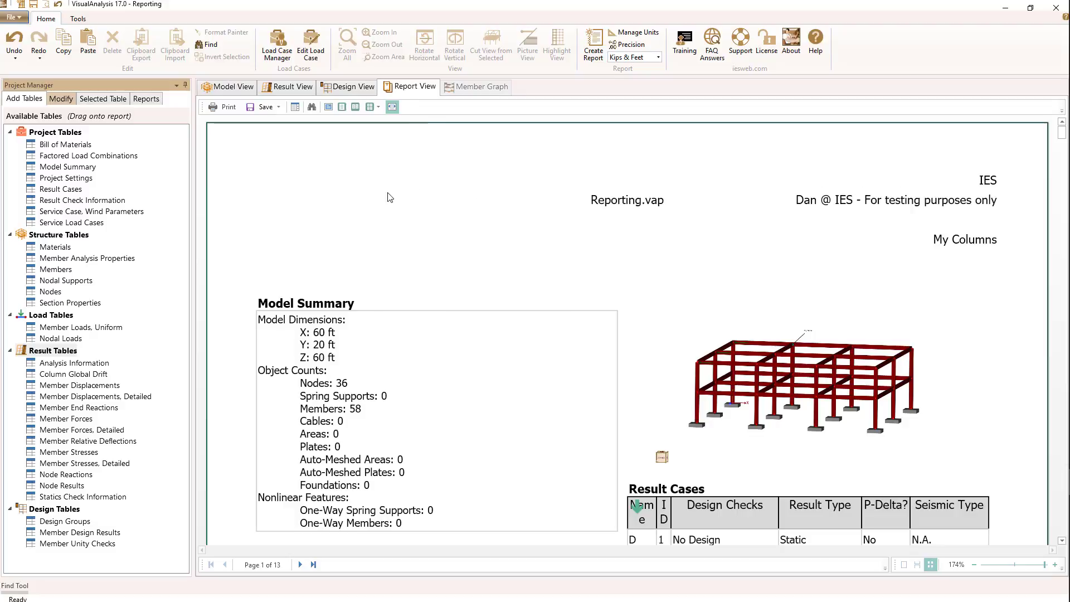
- Fit the report to the page width and look through the Member Forces, Detailed table on the first page
click(392, 108)
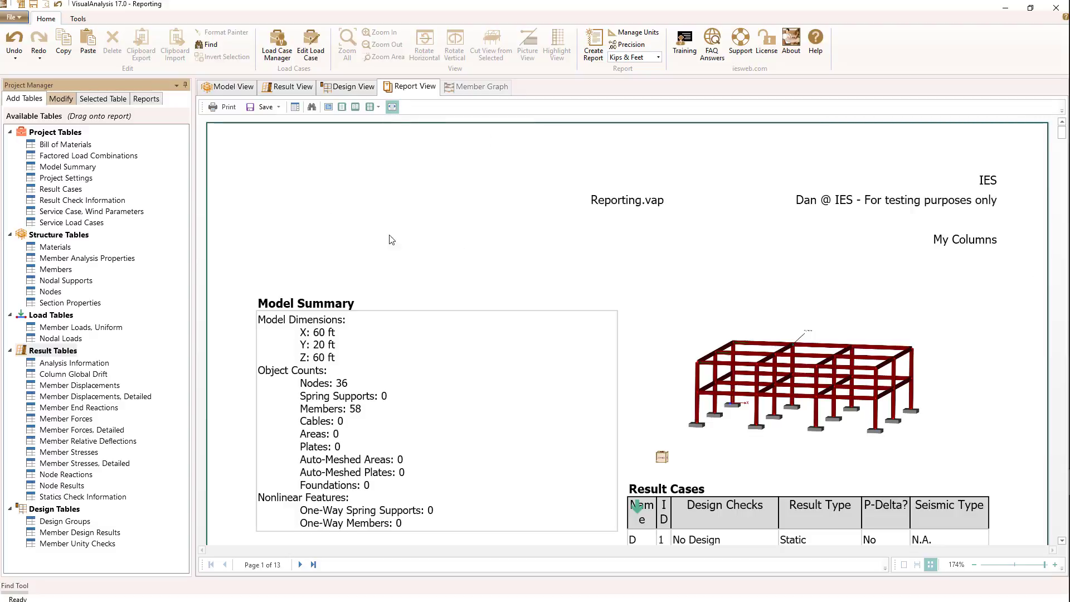
scroll(414, 262, down, 10)
scroll(414, 261, down, 6)
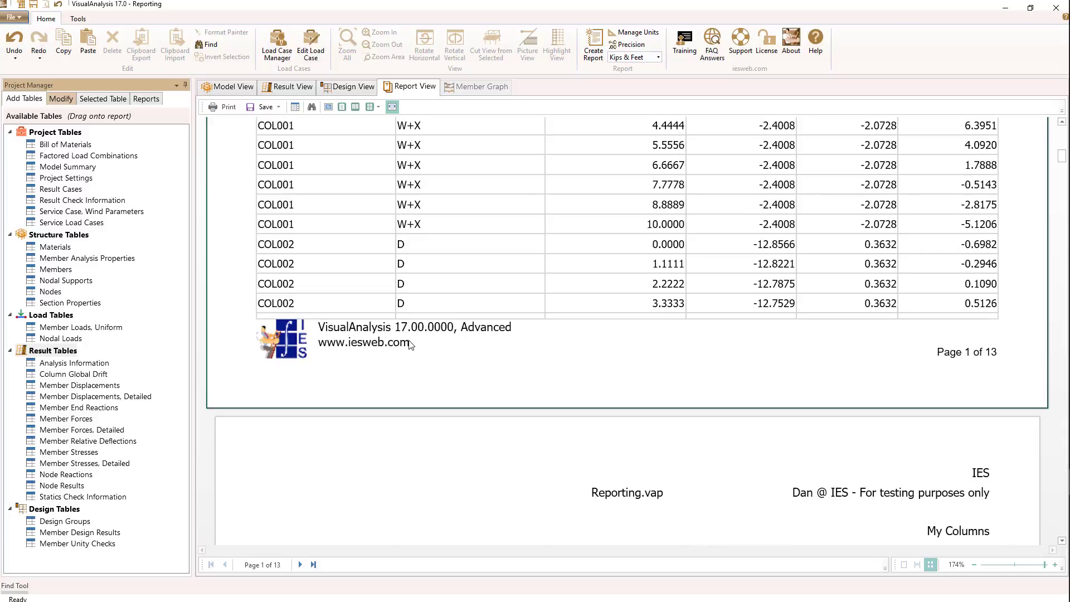
scroll(409, 342, up, 8)
scroll(426, 331, up, 5)
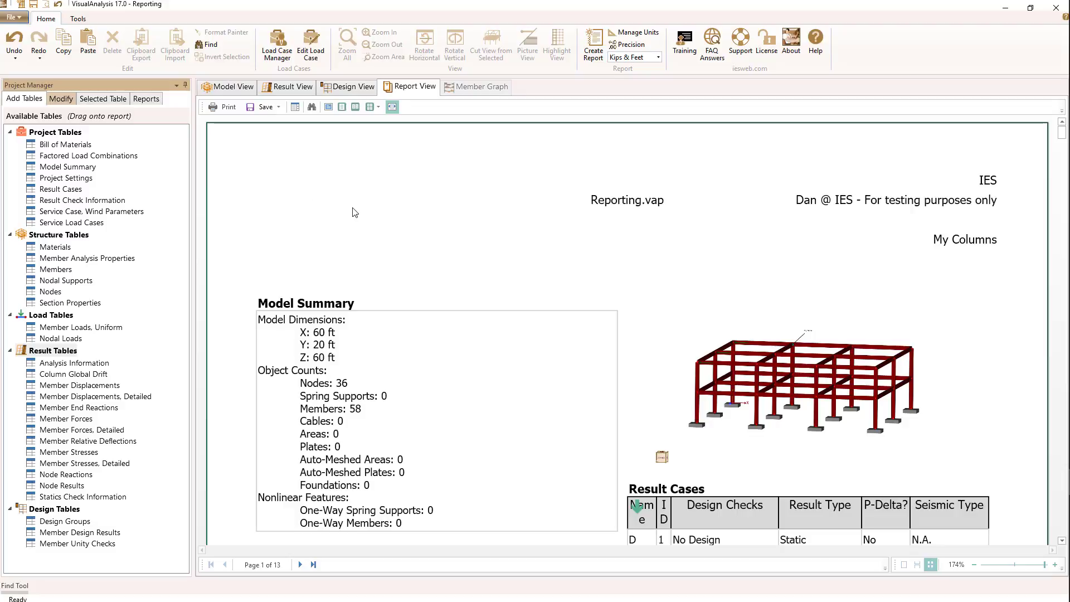
- View the report in a 2 x 1 page layout and in a 3 x 2 page layout
click(378, 107)
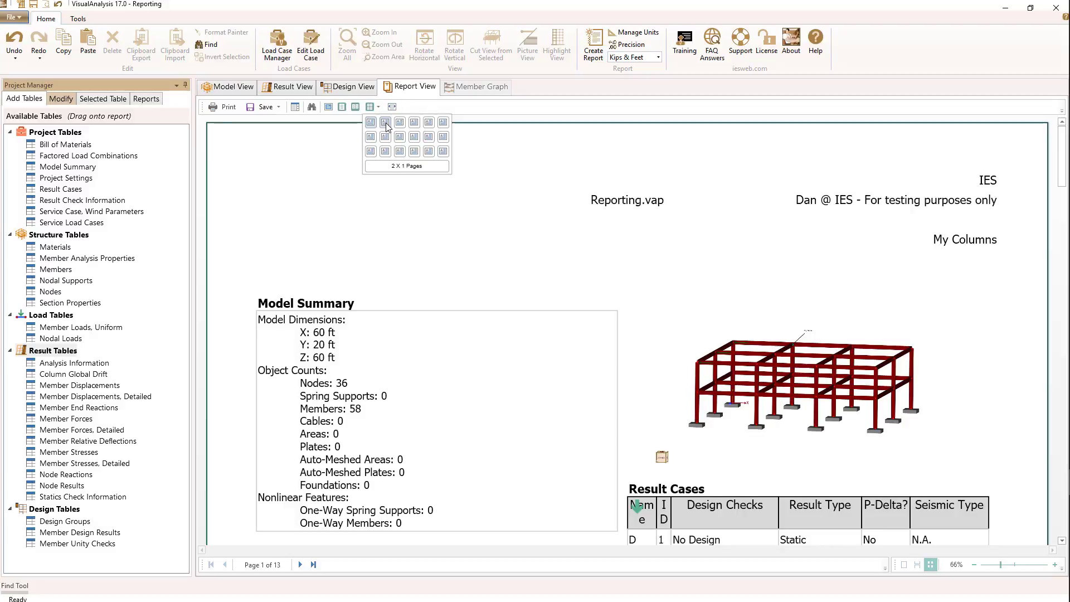
click(387, 126)
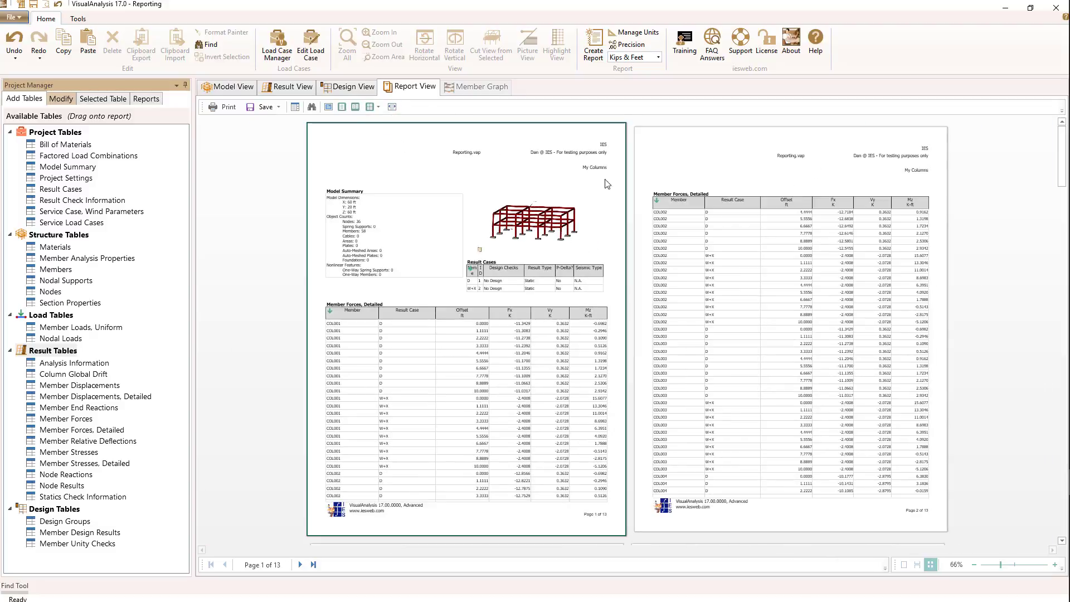
click(378, 108)
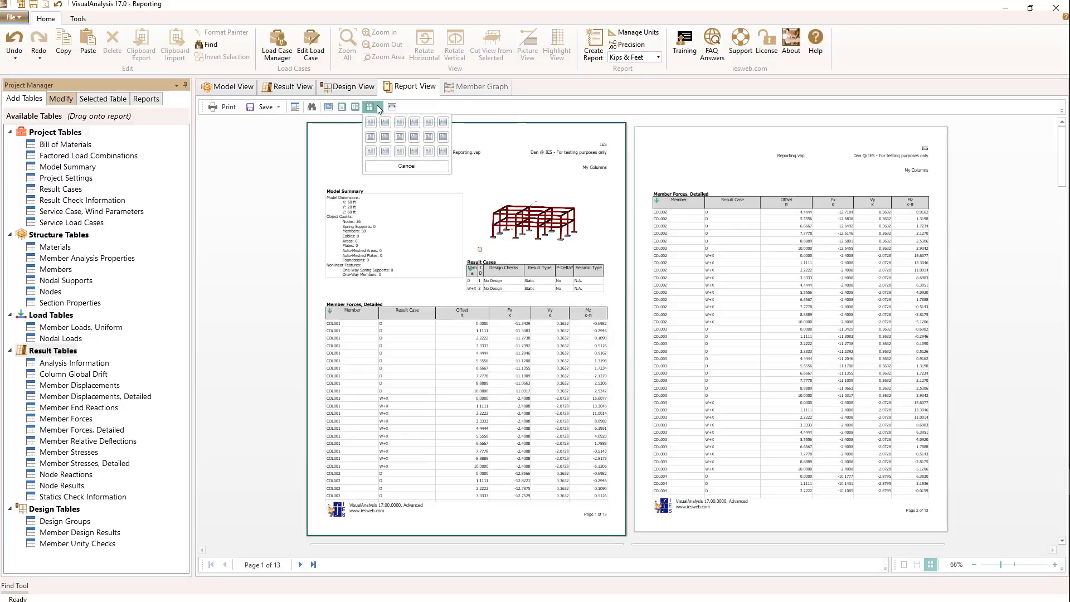
click(400, 138)
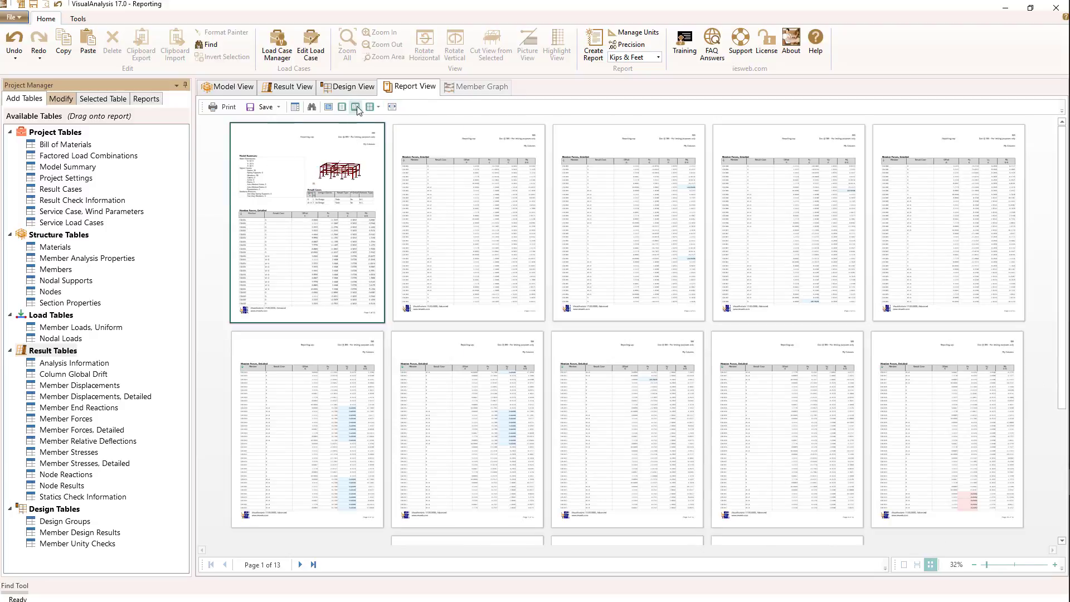
- Return the report display to two pages side by side
click(377, 107)
click(372, 119)
click(378, 107)
click(369, 124)
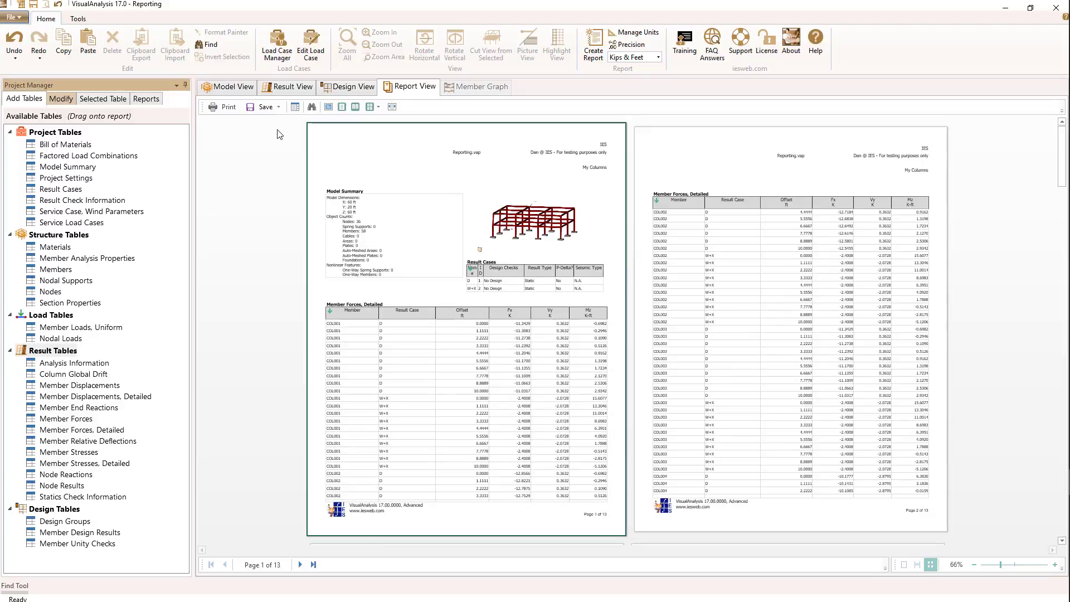
- Show the report's page thumbnails and use them to visit pages 5 and 6 before returning to page 1
click(295, 107)
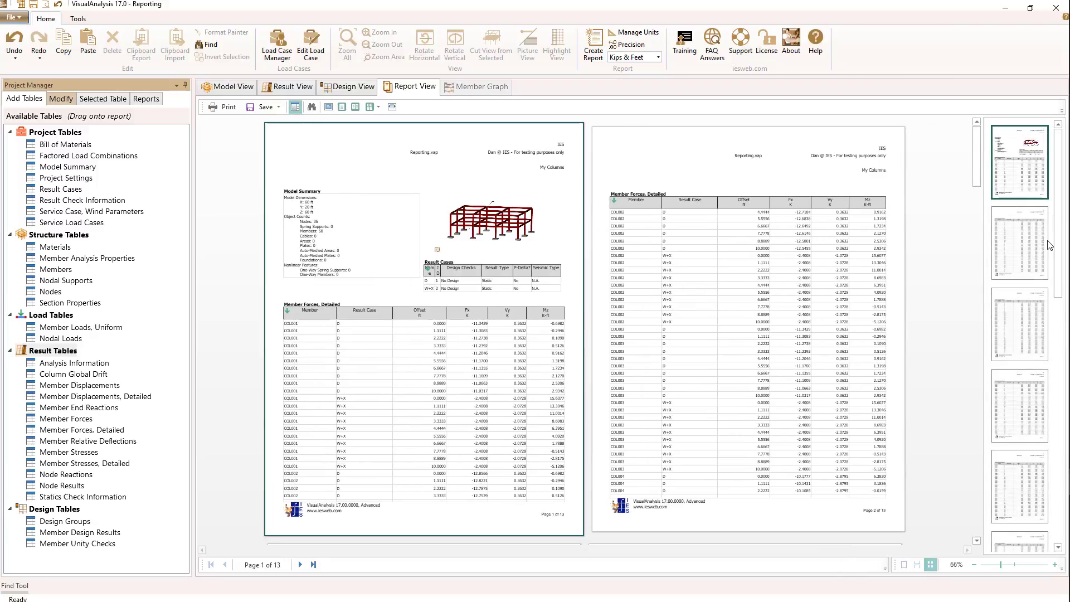
click(1029, 477)
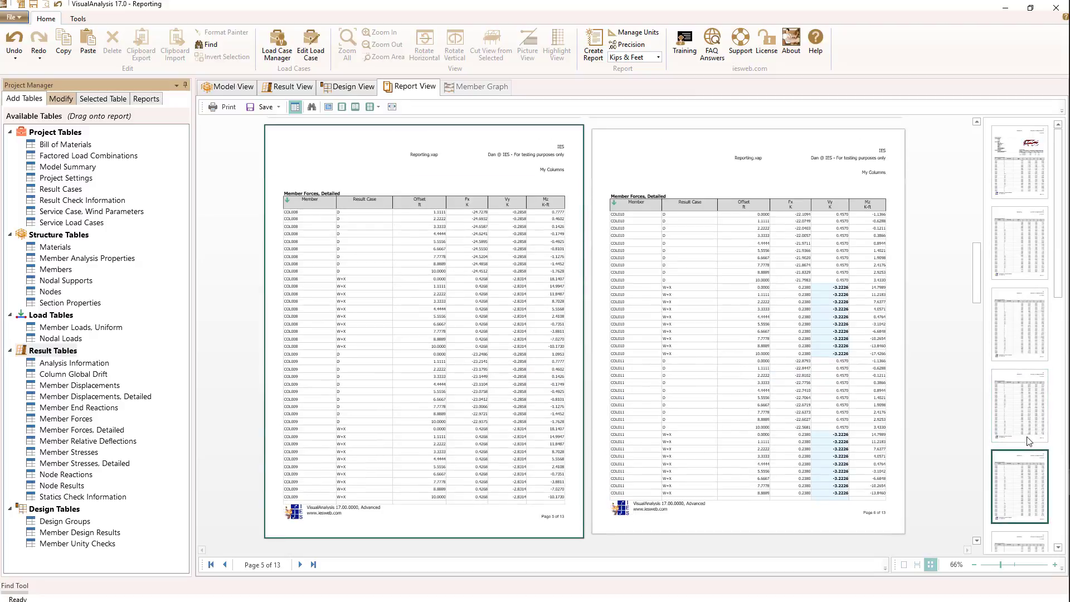
click(1025, 544)
drag(1058, 366, 1058, 262)
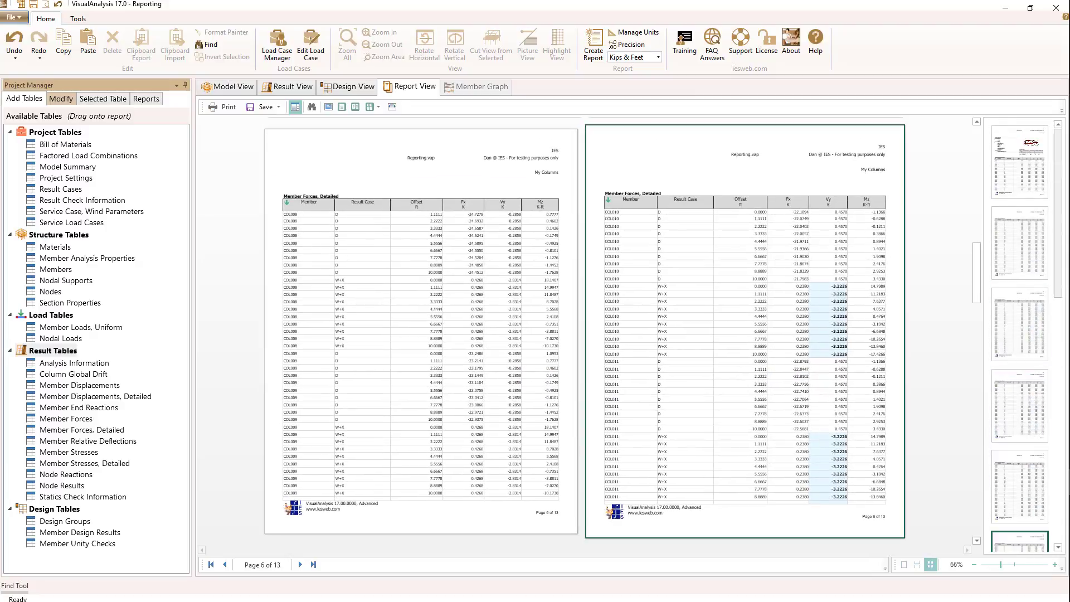
click(1007, 166)
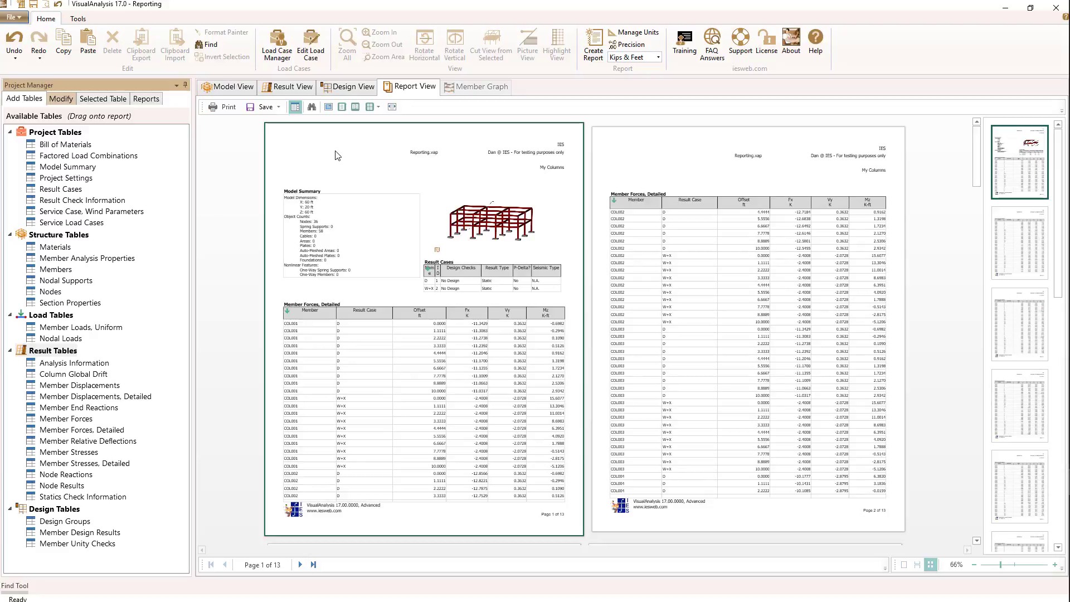
- Open the report's text search and make it ready for a search term
click(312, 107)
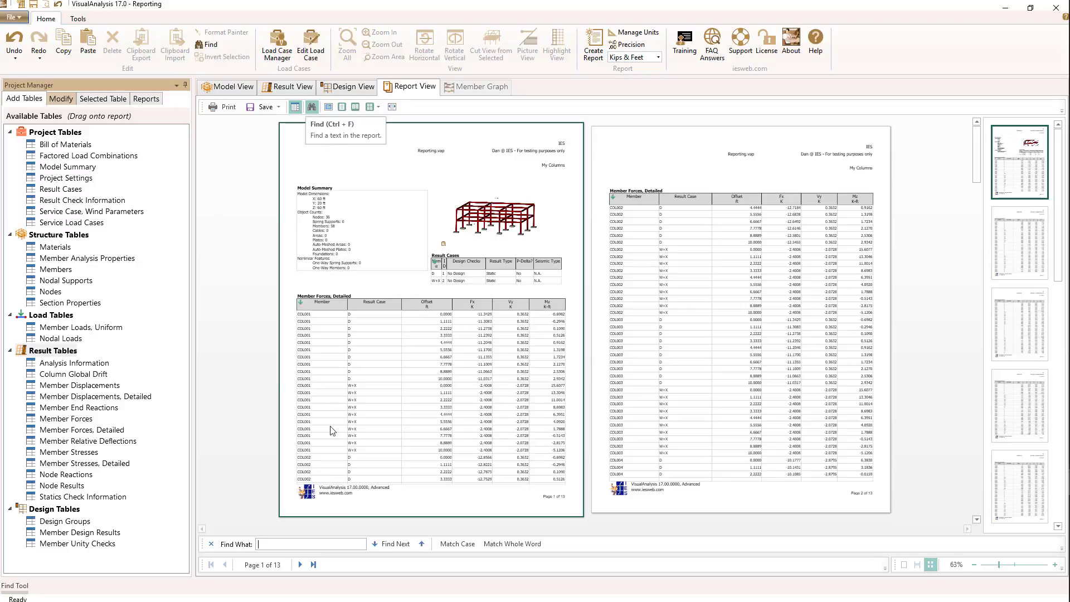
click(291, 545)
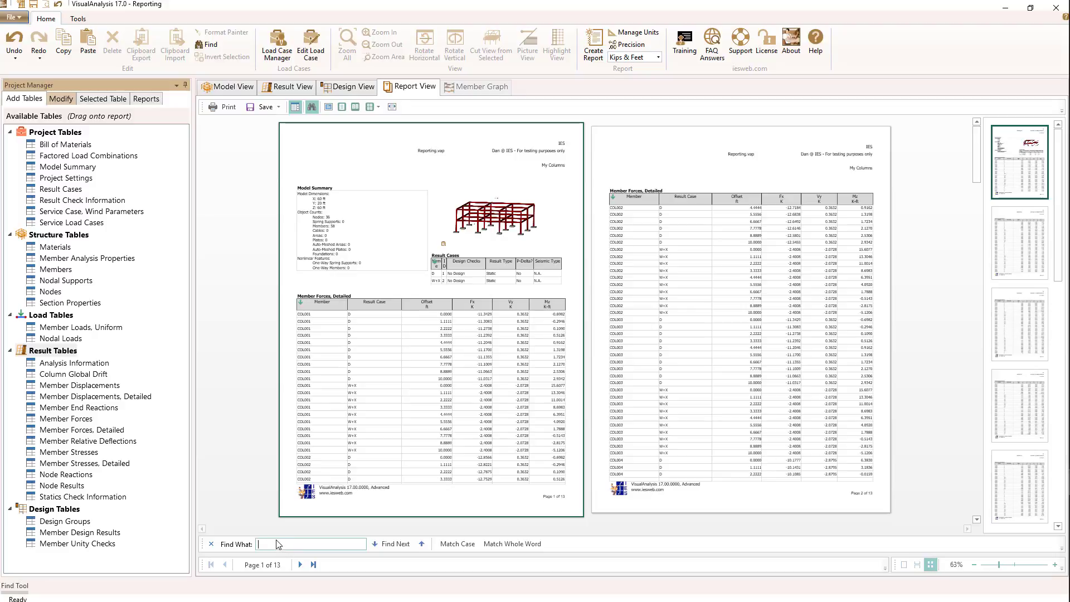